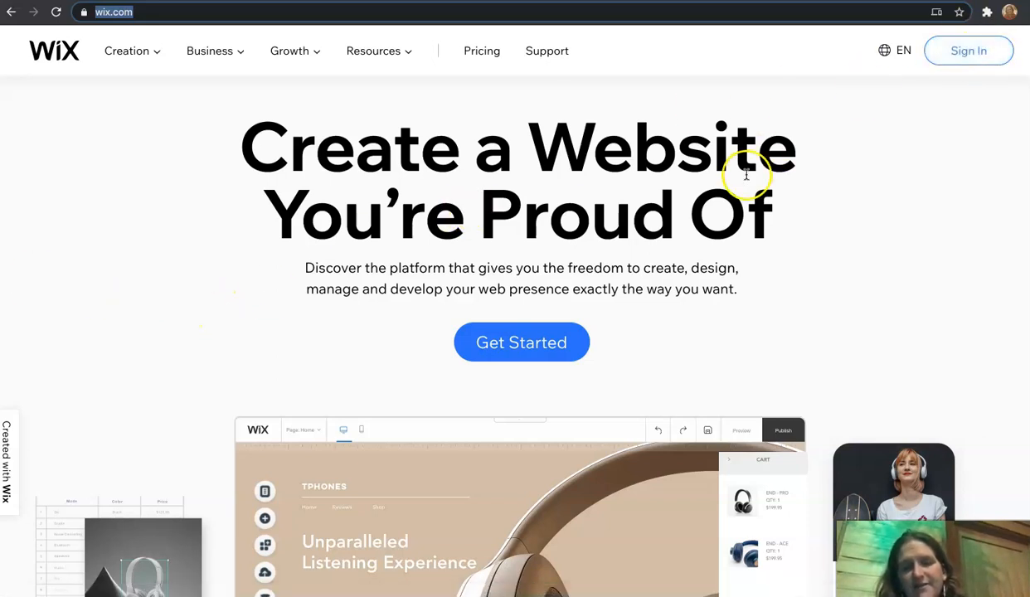
# Step: Start signing up for a new account and enter the e-mail address in both e-mail fields
pyautogui.click(557, 342)
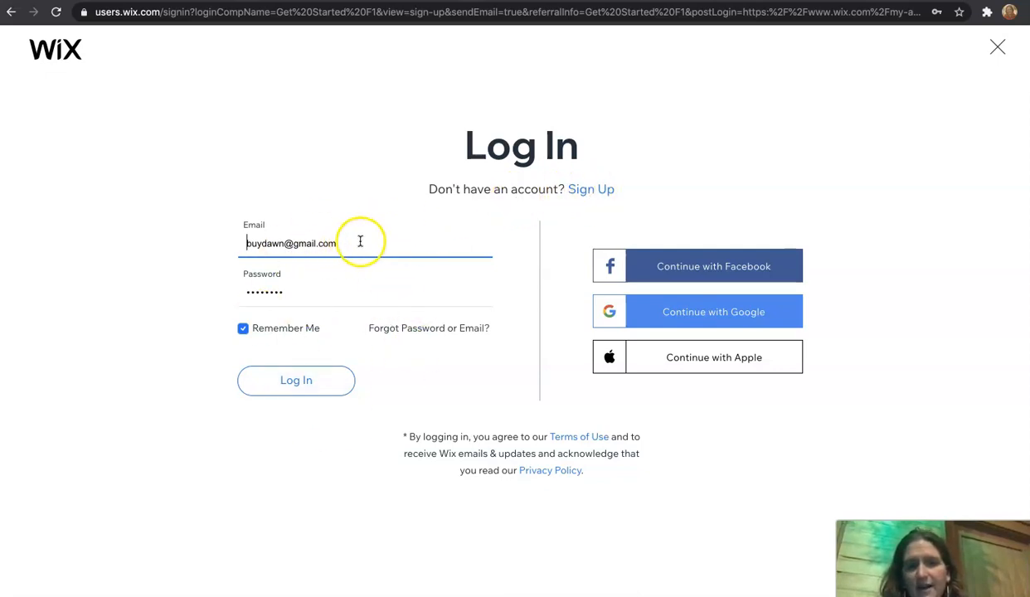
pyautogui.click(594, 190)
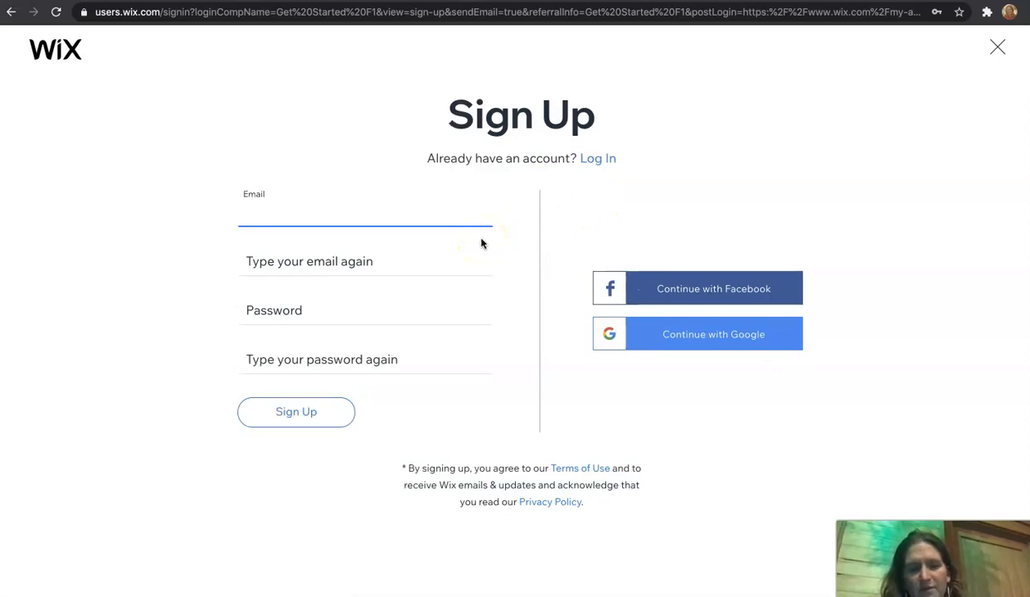
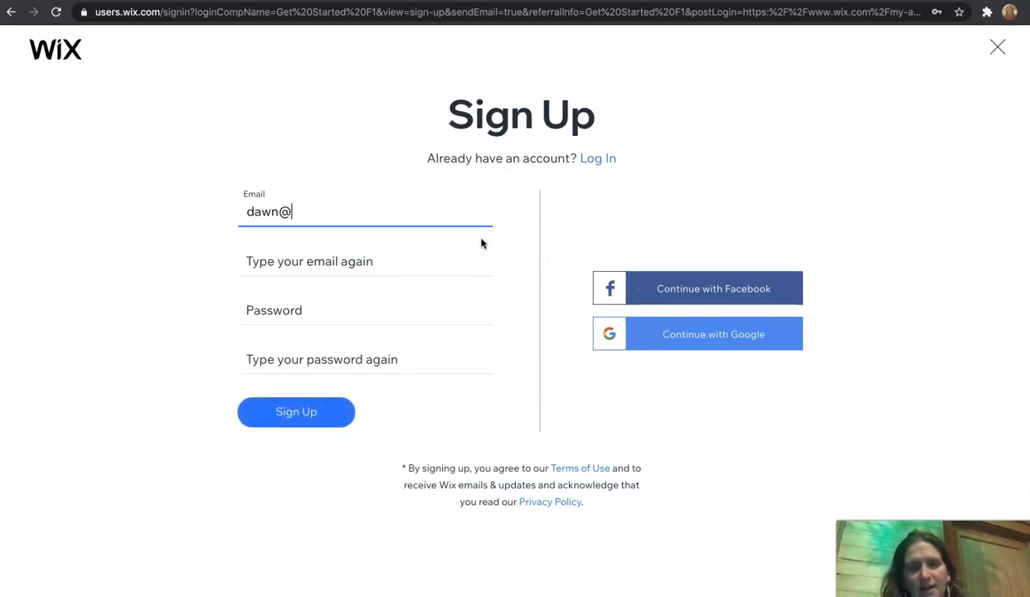
pyautogui.press('Tab')
pyautogui.press('Tab')
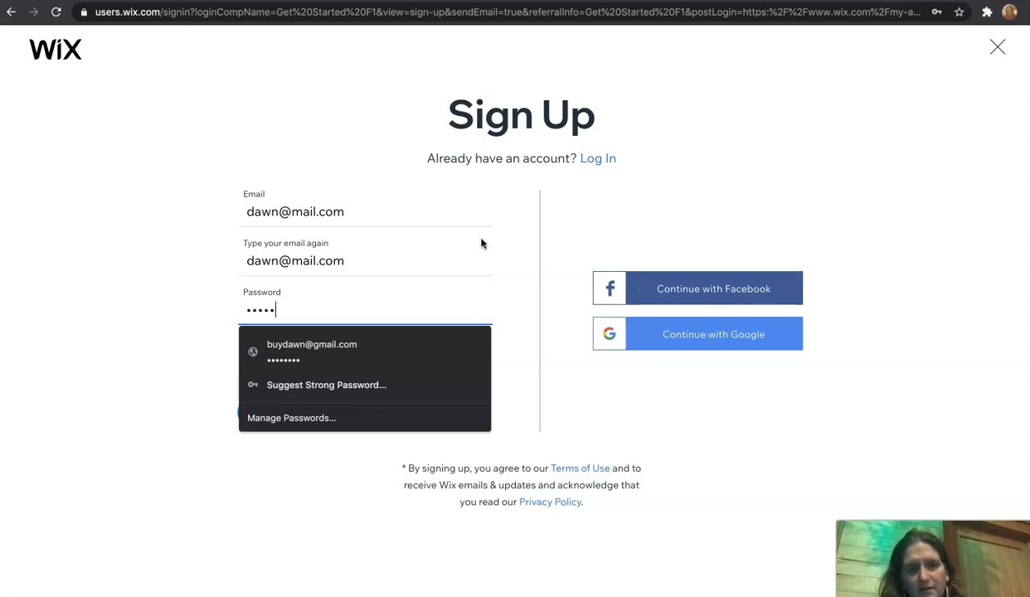
# Step: Enter and confirm the account password, then submit the sign-up form
pyautogui.click(164, 296)
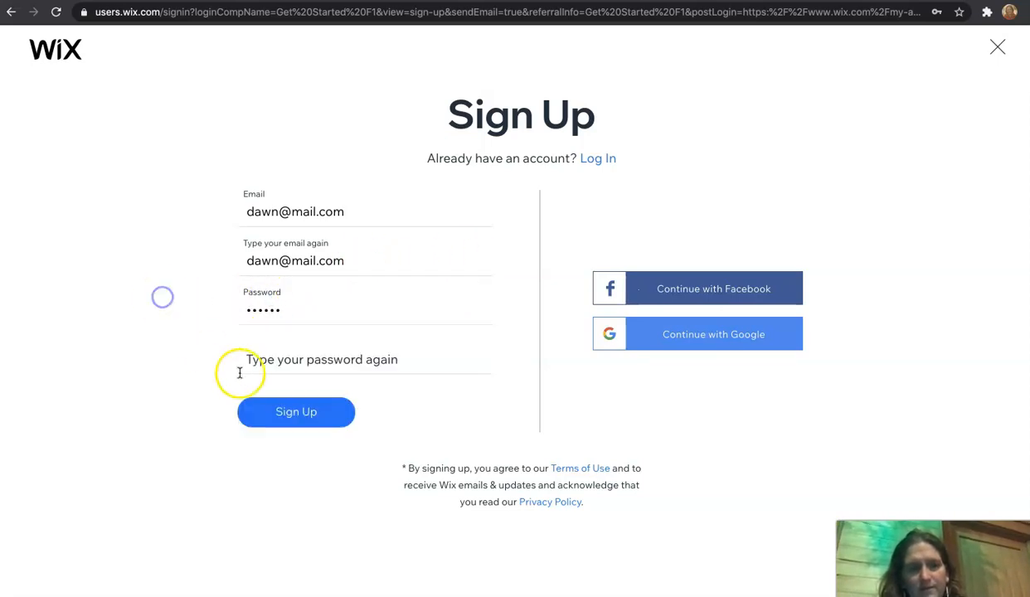
pyautogui.click(266, 365)
pyautogui.write('••')
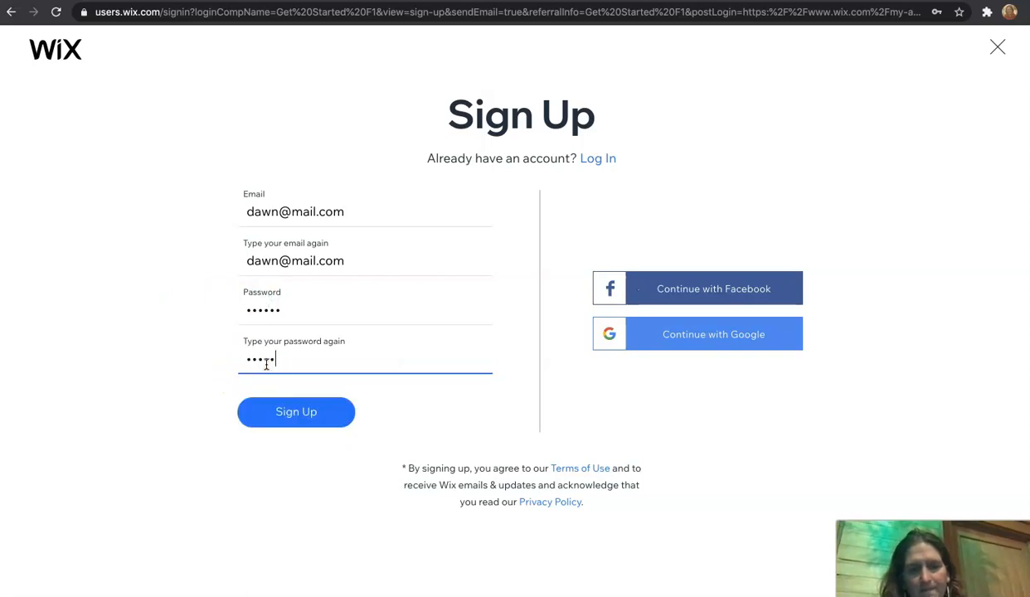
pyautogui.click(280, 412)
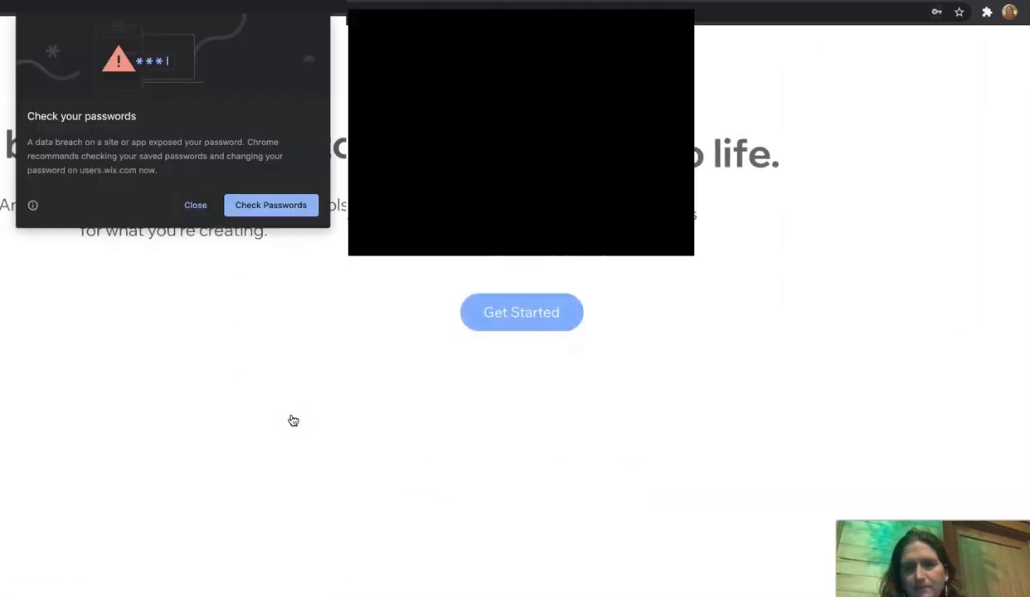
# Step: Start the site questionnaire, answering that the site is for Myself and you've created a few websites
pyautogui.click(541, 214)
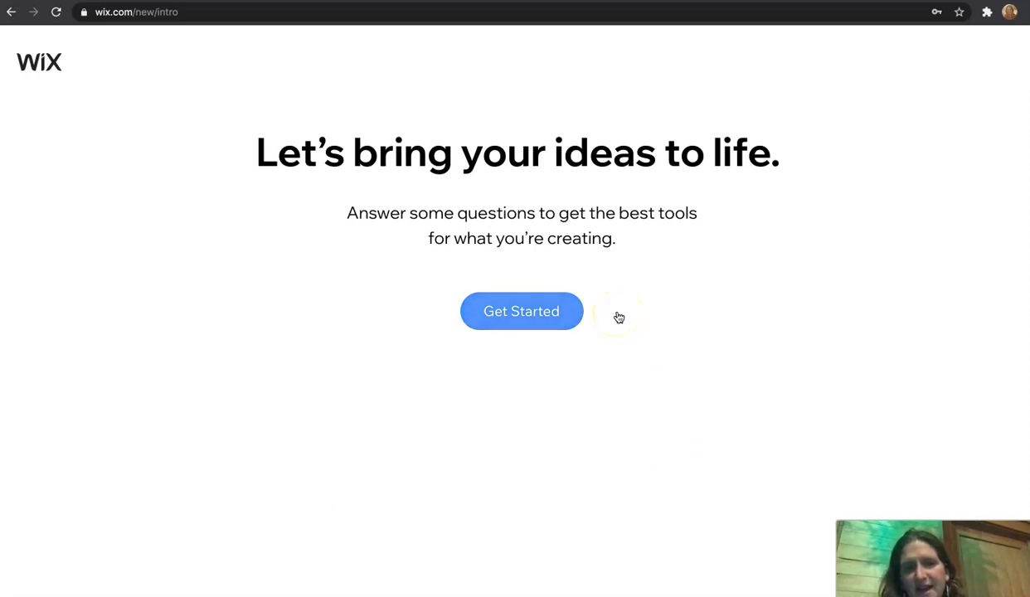
pyautogui.click(496, 310)
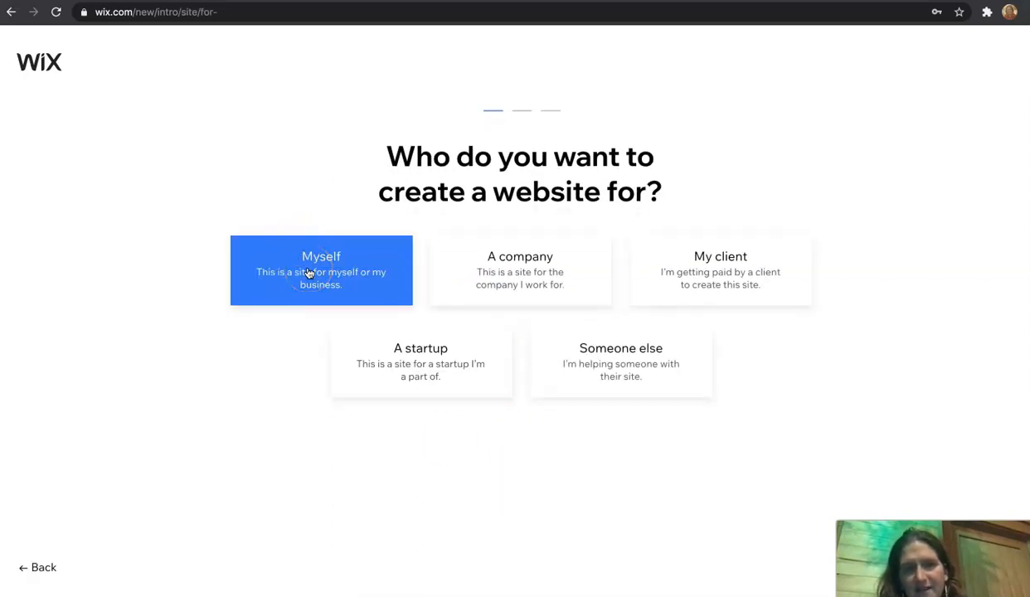
pyautogui.click(308, 272)
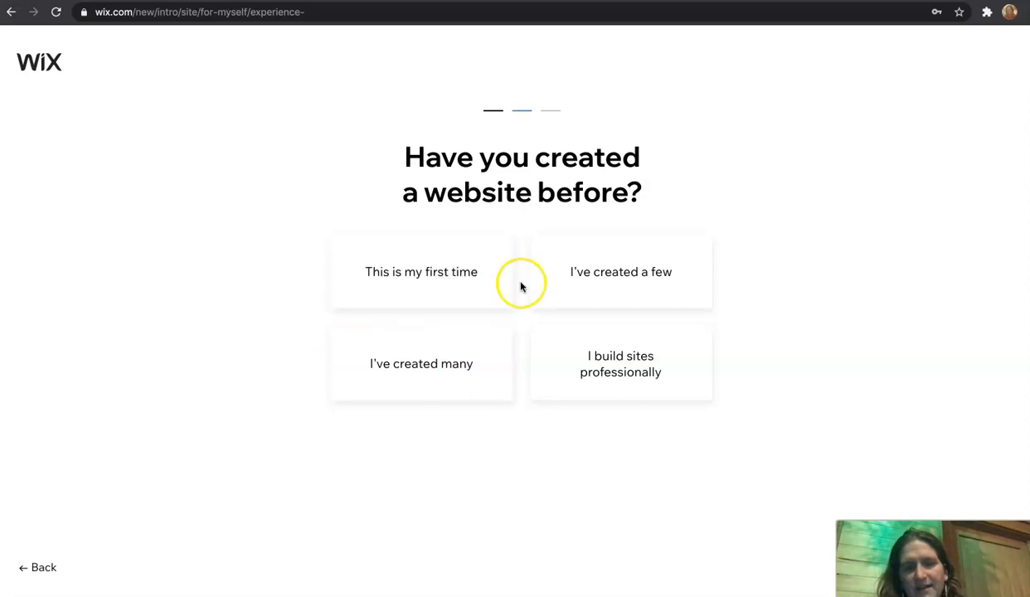
pyautogui.click(613, 287)
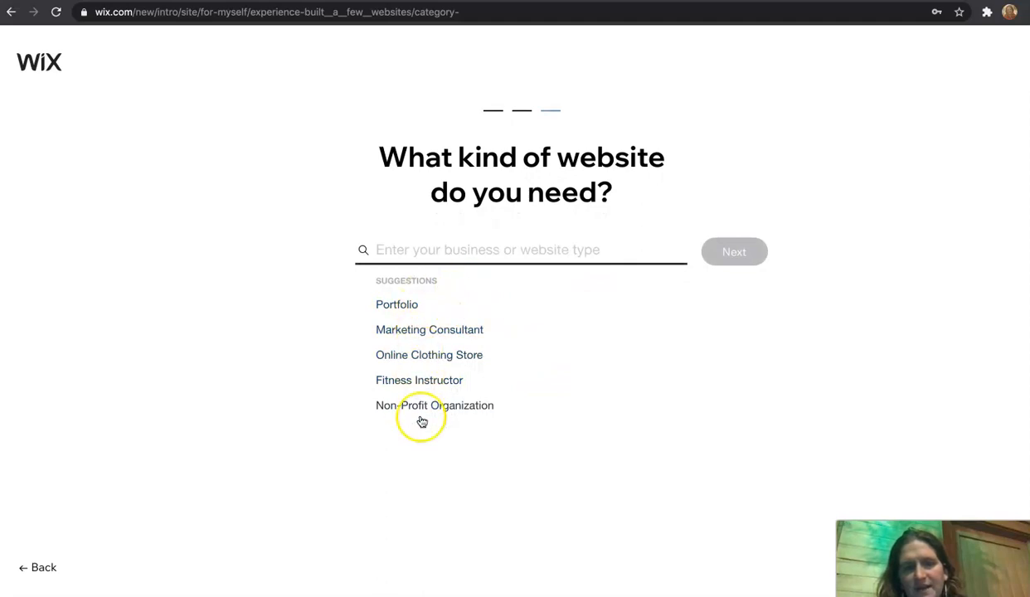
# Step: Choose Portfolio as the website type and start the Wix ADI builder
pyautogui.click(395, 314)
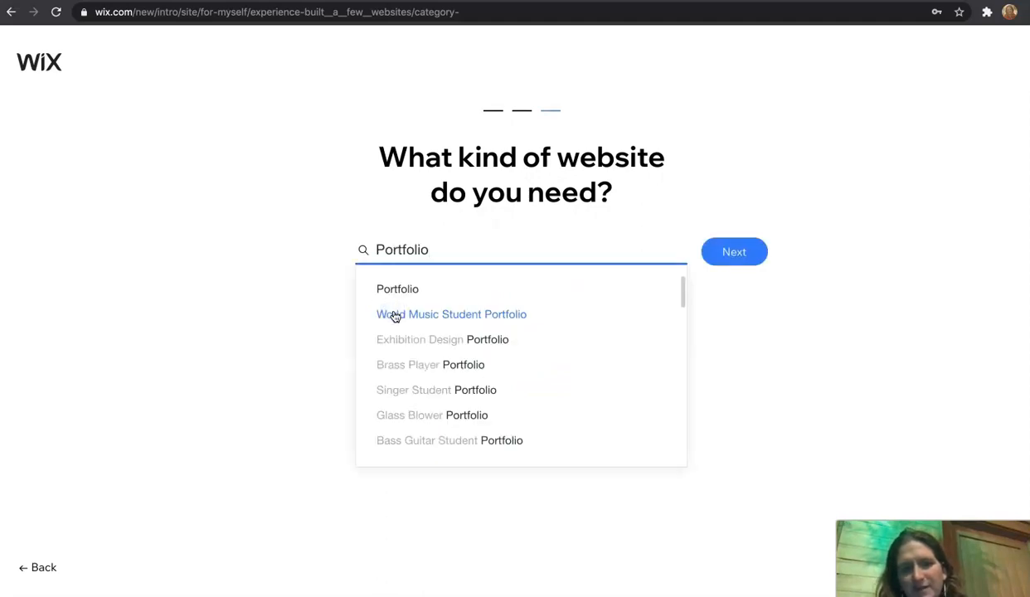
pyautogui.click(734, 259)
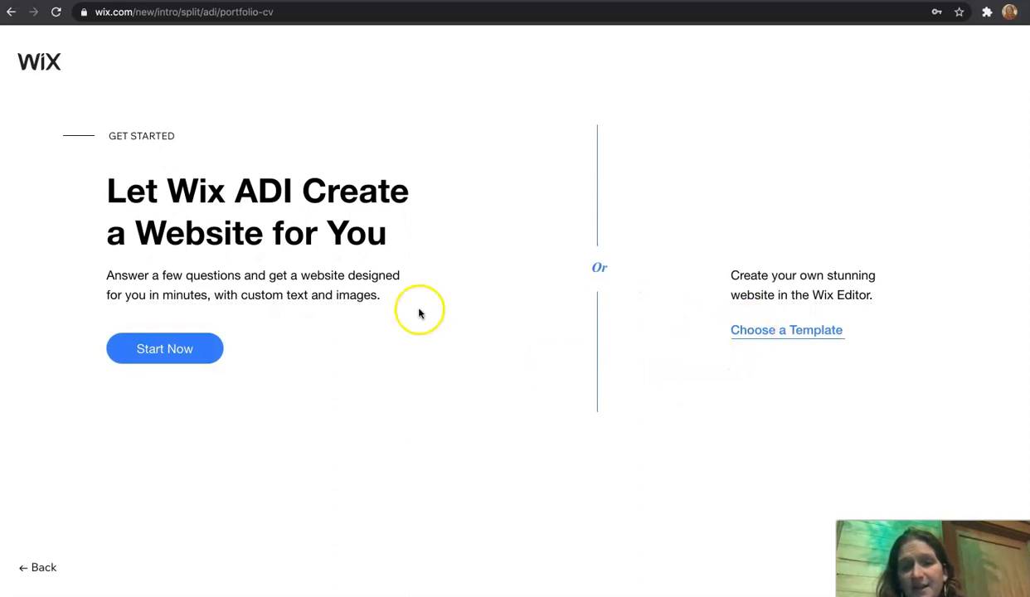
pyautogui.click(175, 349)
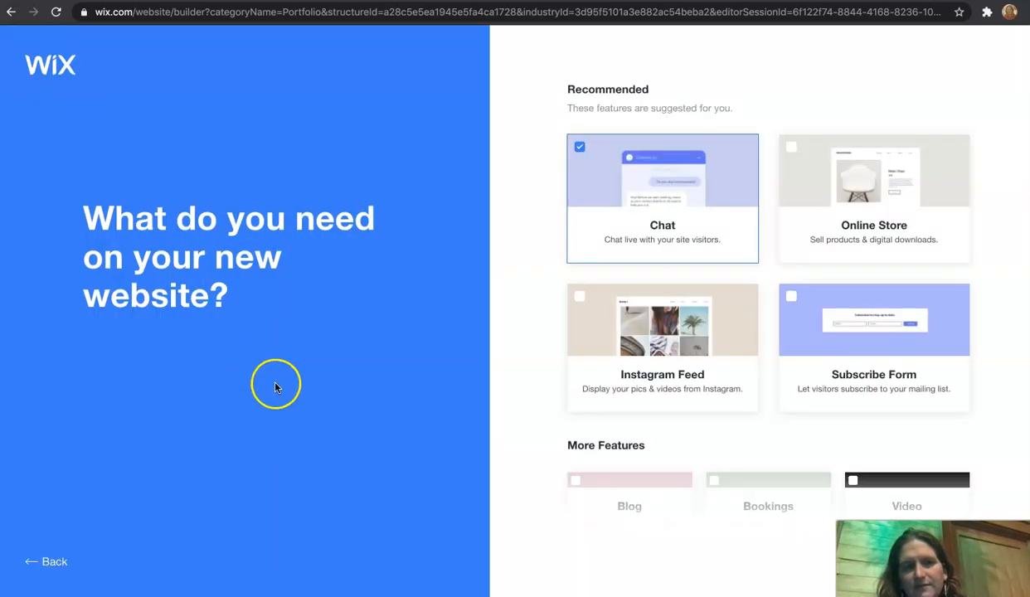
# Step: Add the Blog feature to the recommended Chat feature and continue
pyautogui.scroll(-4, 609, 379)
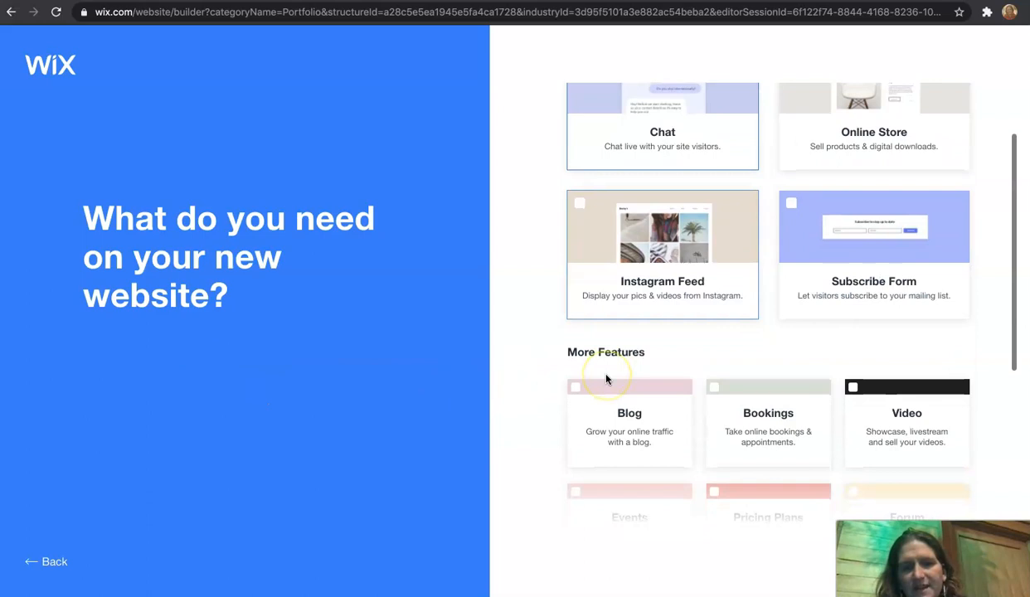
pyautogui.click(575, 324)
pyautogui.click(580, 319)
pyautogui.click(576, 324)
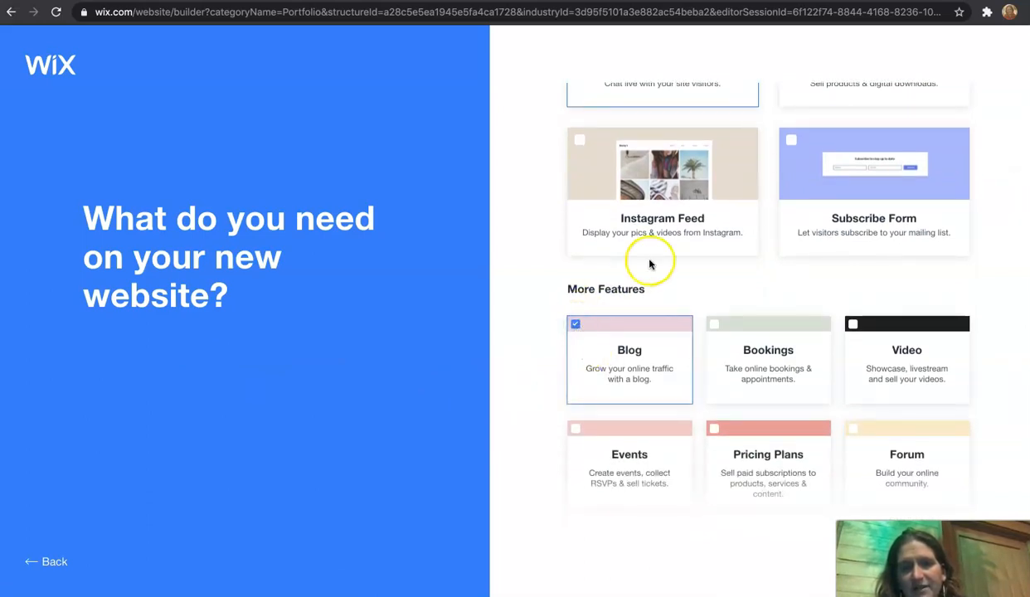
pyautogui.scroll(3, 649, 261)
pyautogui.scroll(1, 648, 282)
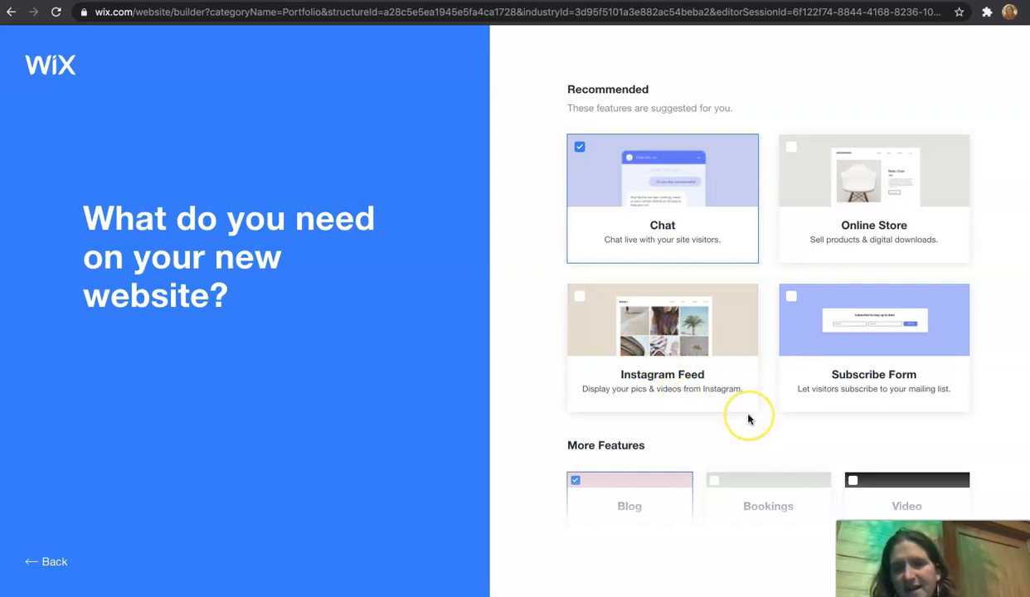
pyautogui.scroll(-4, 748, 420)
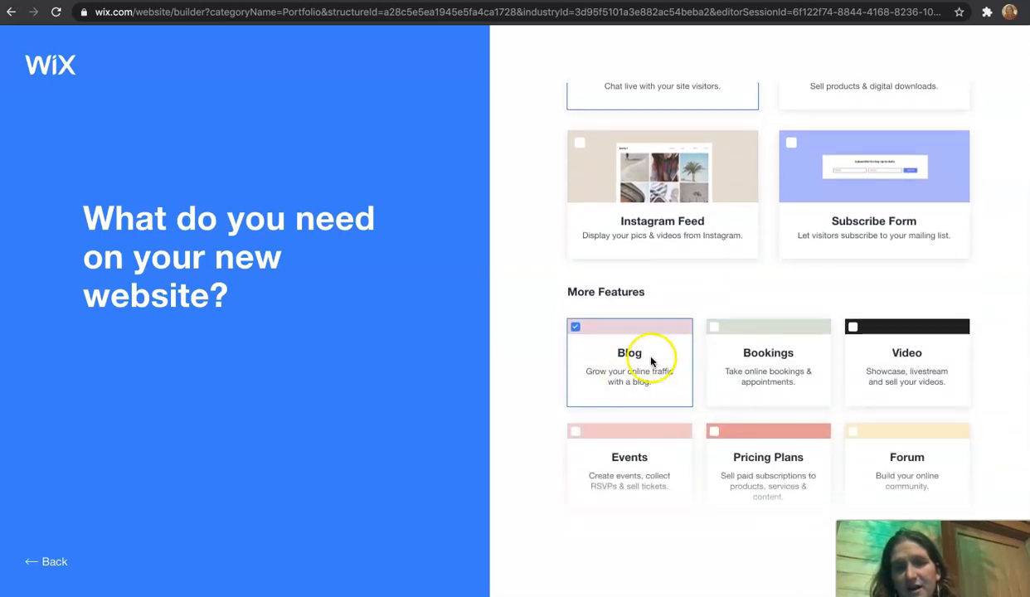
pyautogui.scroll(4, 649, 377)
pyautogui.scroll(-7, 649, 377)
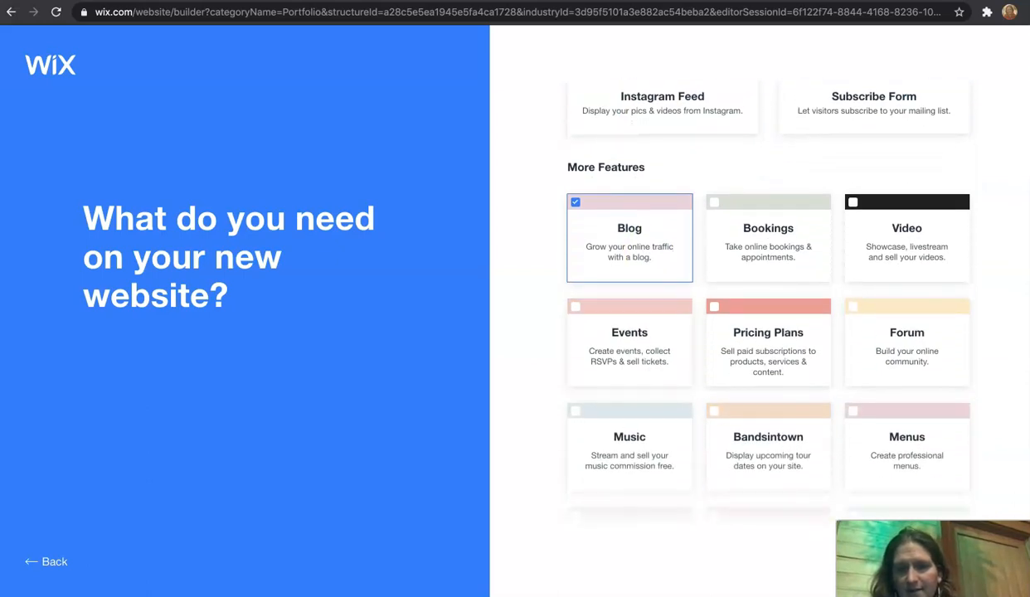
pyautogui.moveTo(924, 528); pyautogui.dragTo(768, 529)
pyautogui.click(998, 557)
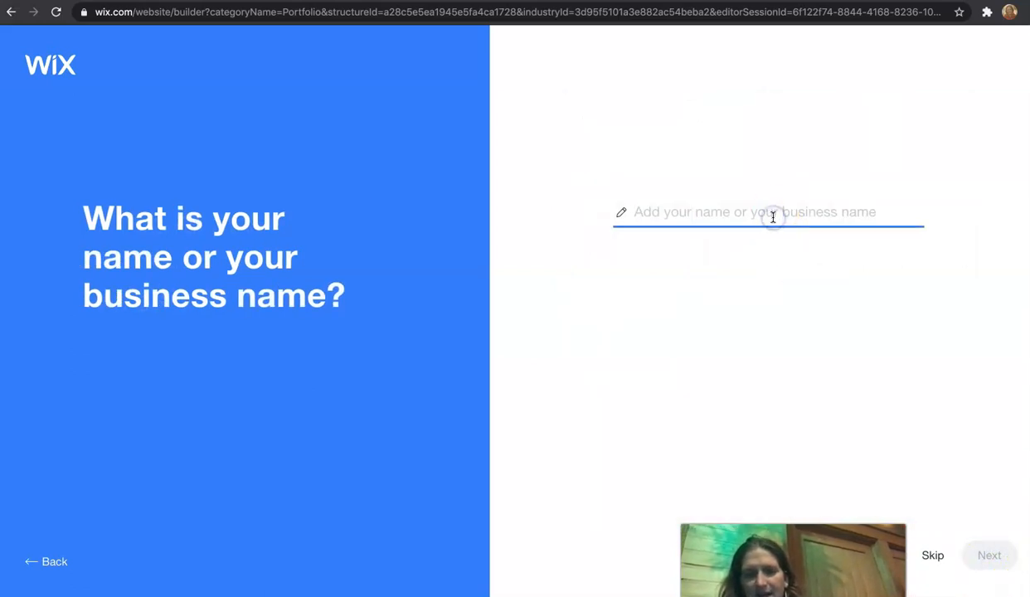
pyautogui.write("Dawn's")
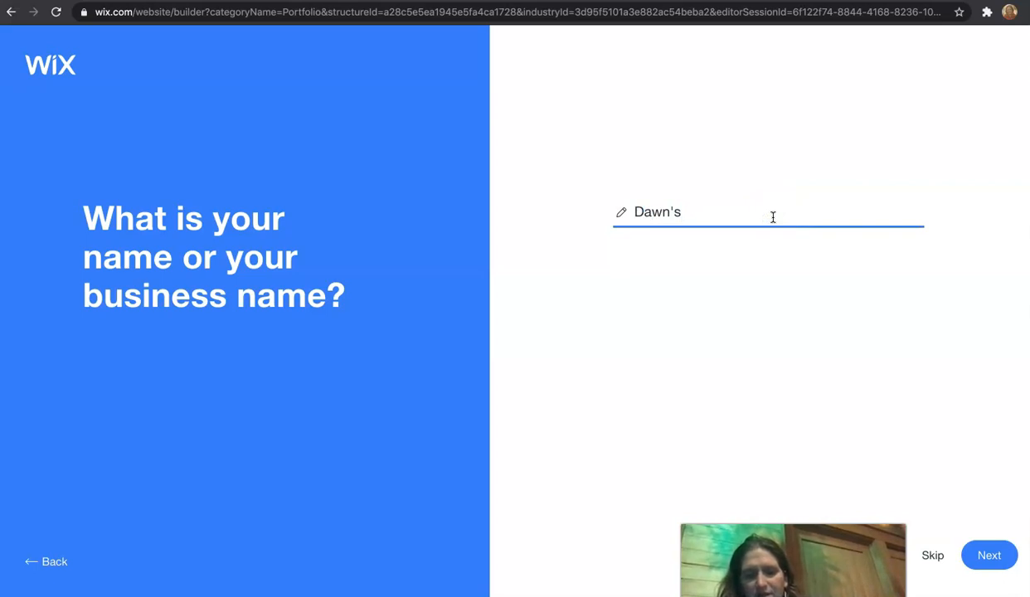
pyautogui.write('w')
pyautogui.press('BackSpace')
pyautogui.press('BackSpace')
pyautogui.press('BackSpace')
# Step: Enter a business name beginning with Advanced Photoshop and continue
pyautogui.write('A')
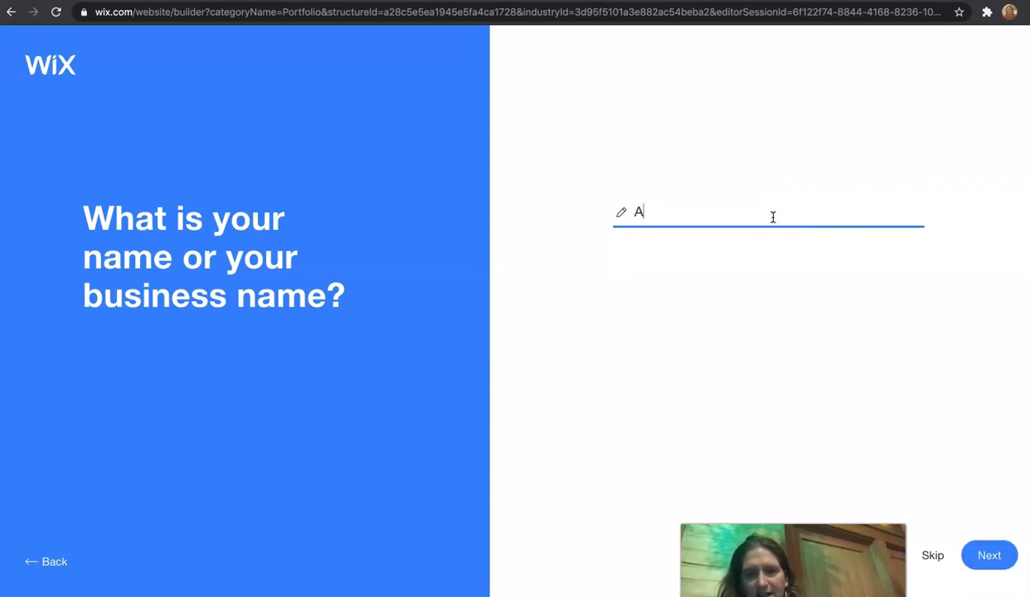
pyautogui.write('dvanced Photoshop Blog')
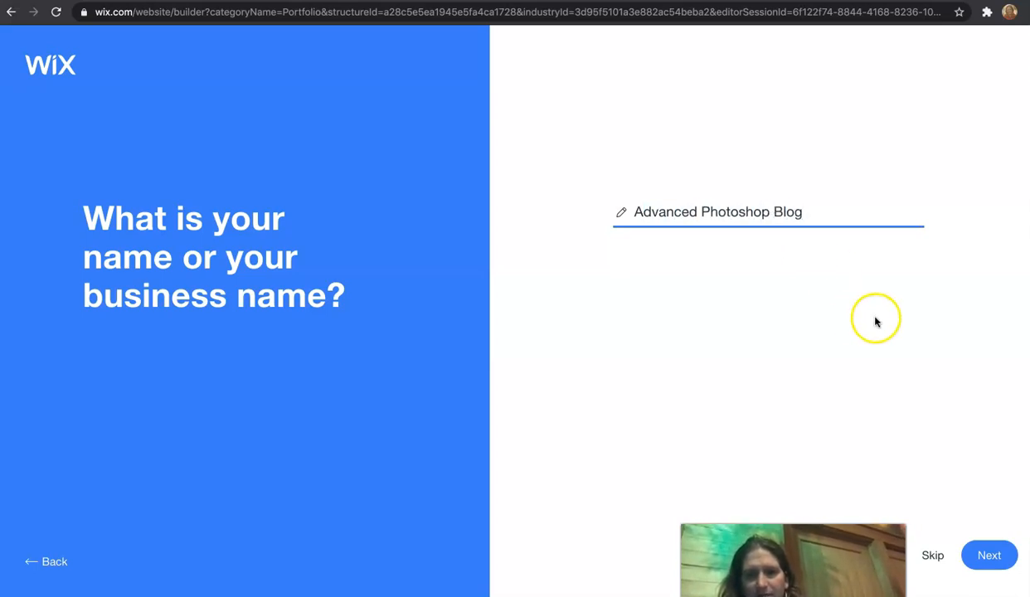
pyautogui.click(987, 556)
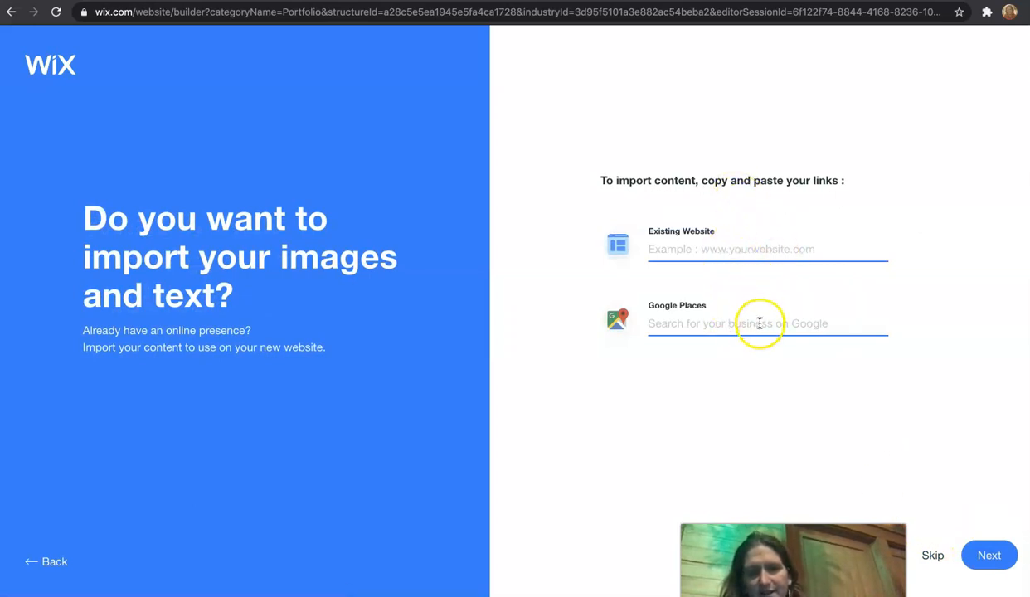
# Step: Skip importing existing content and open the logo upload dialog
pyautogui.click(986, 554)
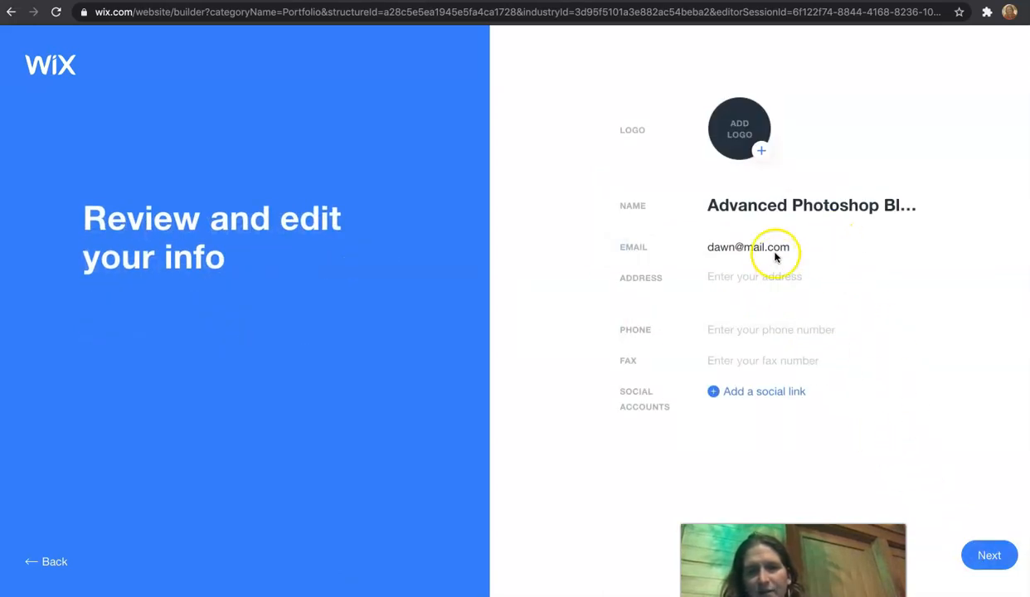
pyautogui.click(754, 150)
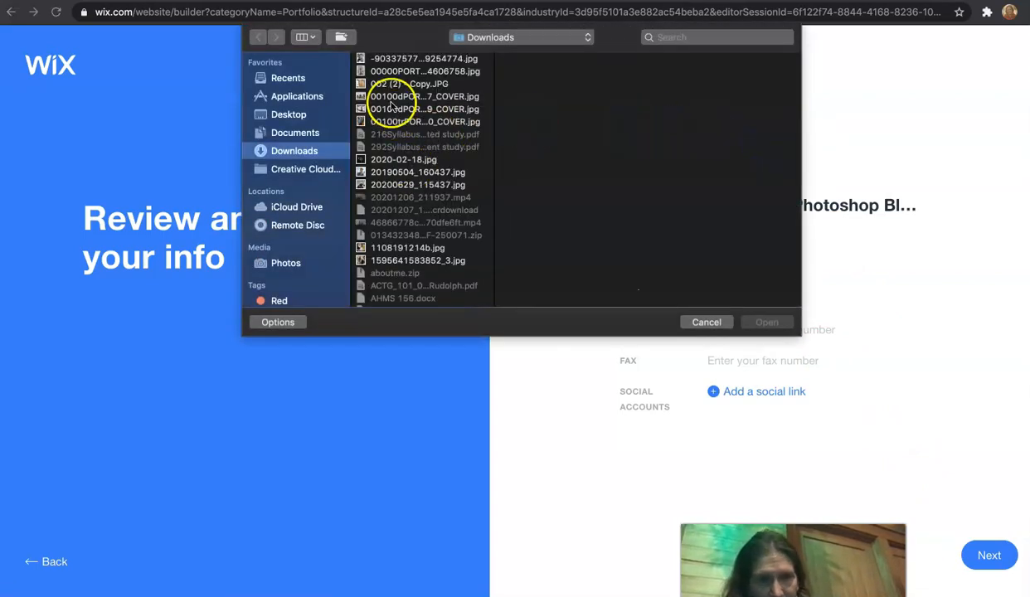
# Step: Upload 100.jpg from the Desktop pictures folder as the logo and continue past the info review
pyautogui.scroll(-5, 383, 241)
pyautogui.scroll(-5, 388, 239)
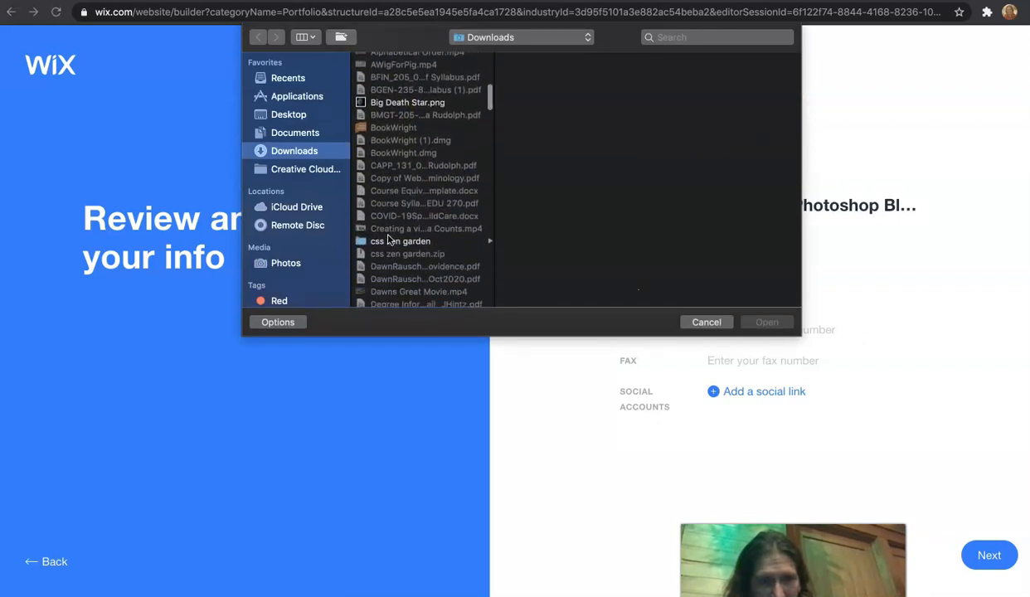
pyautogui.click(287, 115)
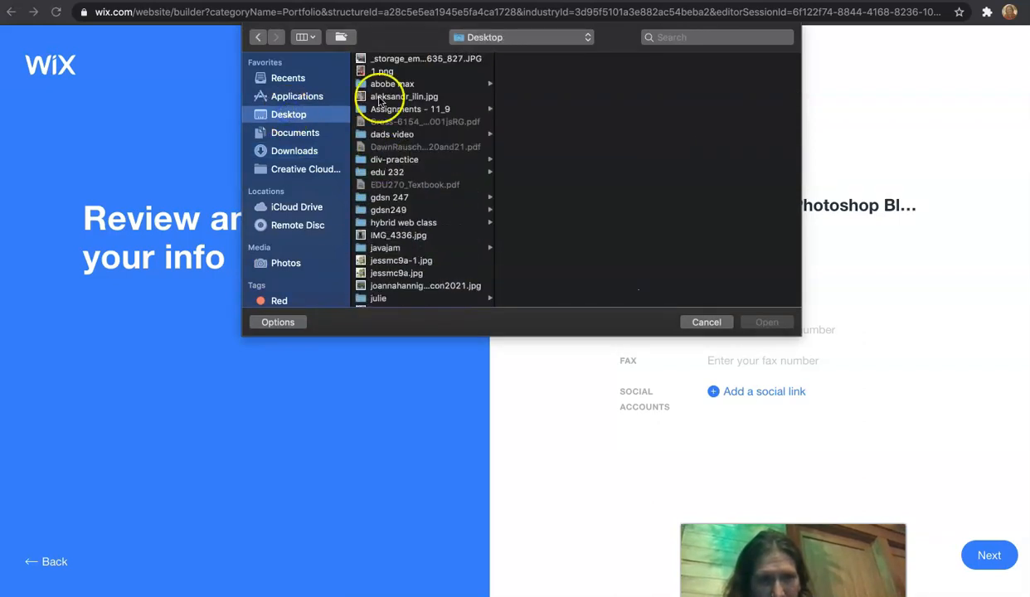
pyautogui.scroll(-10, 388, 166)
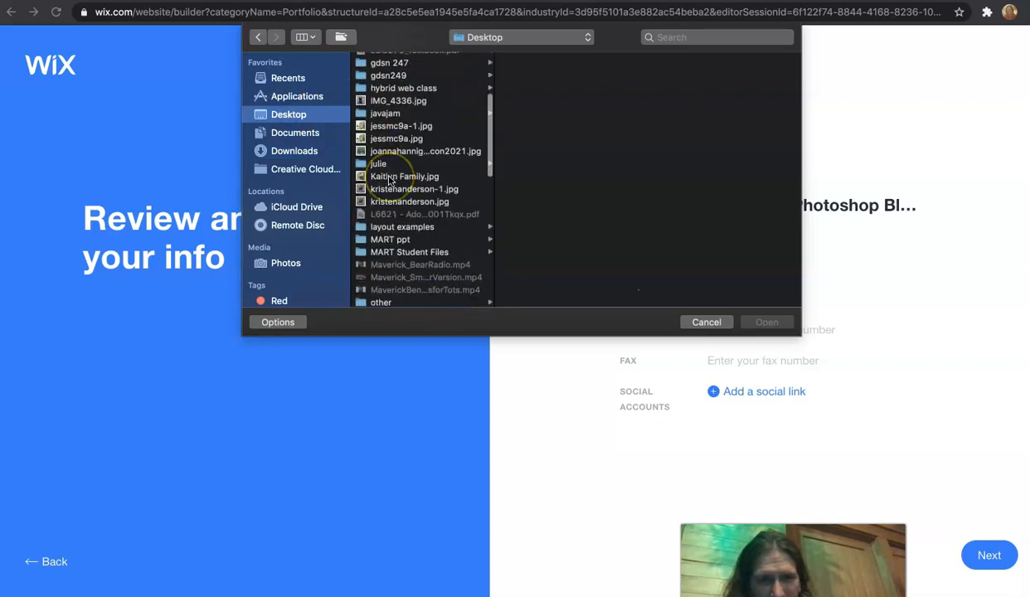
pyautogui.scroll(-2, 390, 179)
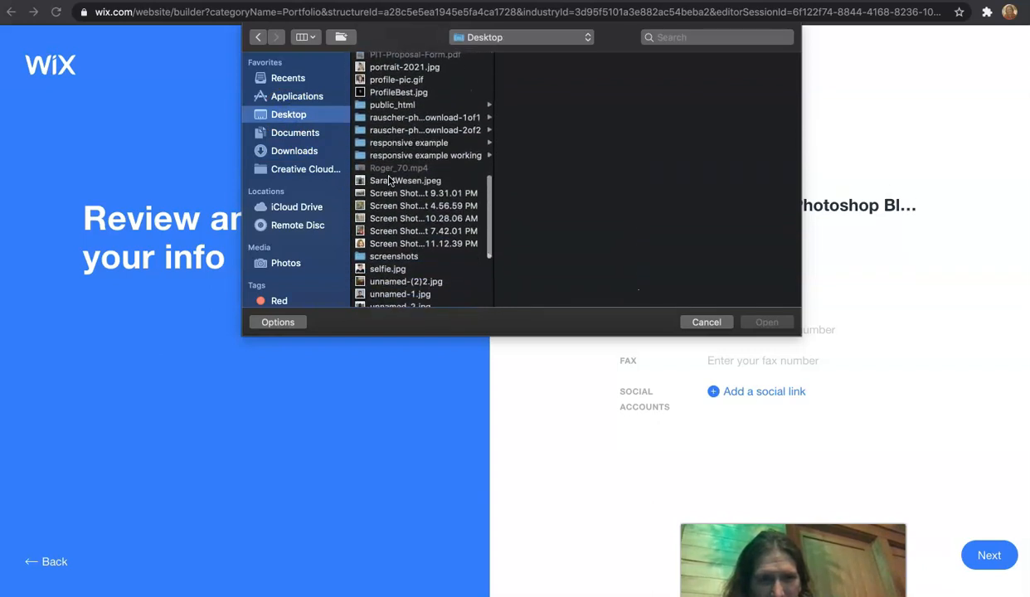
pyautogui.scroll(-5, 388, 250)
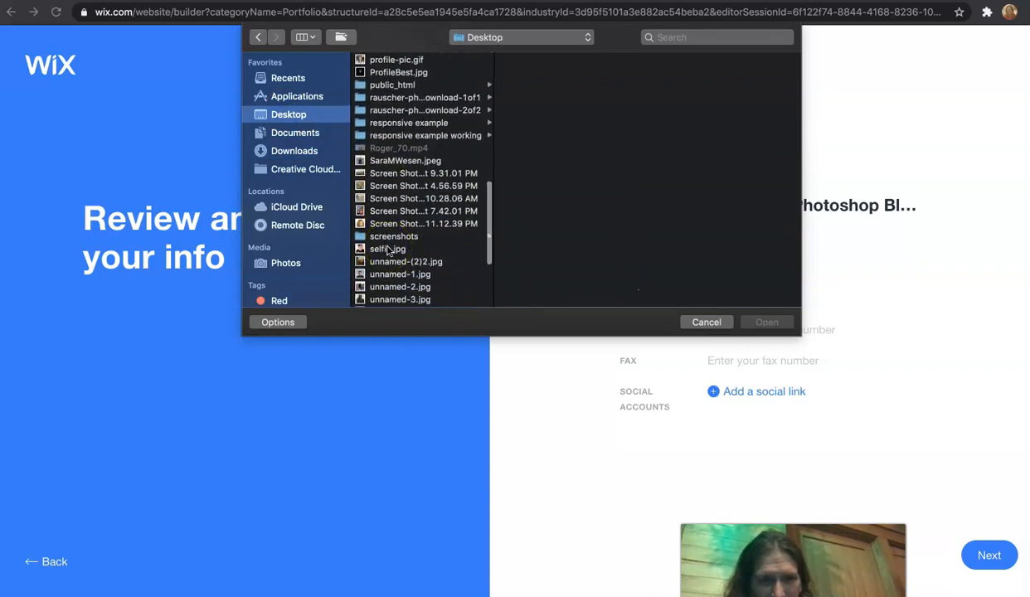
pyautogui.scroll(15, 390, 240)
pyautogui.scroll(3, 390, 240)
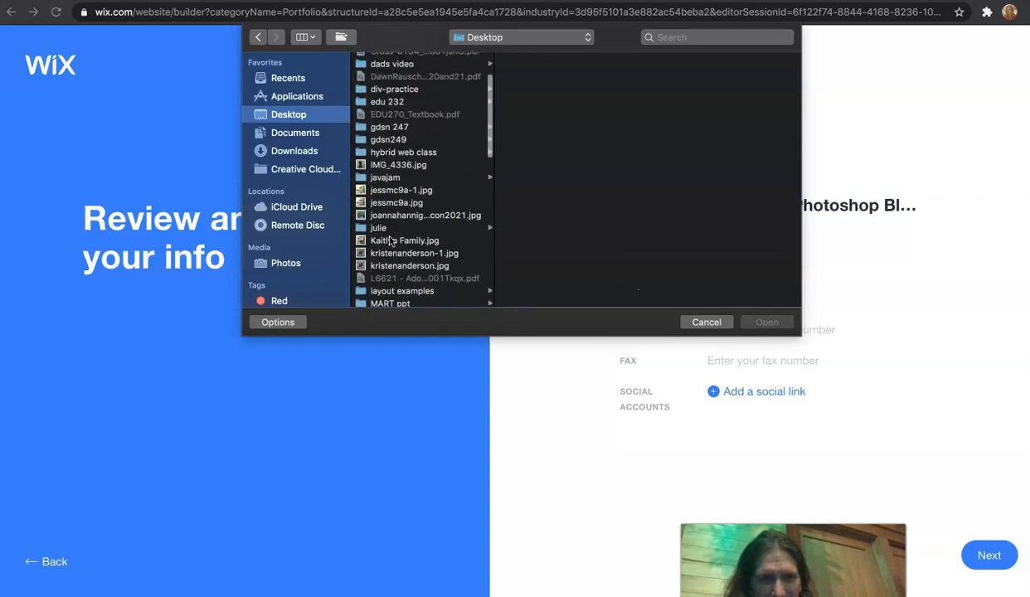
pyautogui.scroll(2, 390, 192)
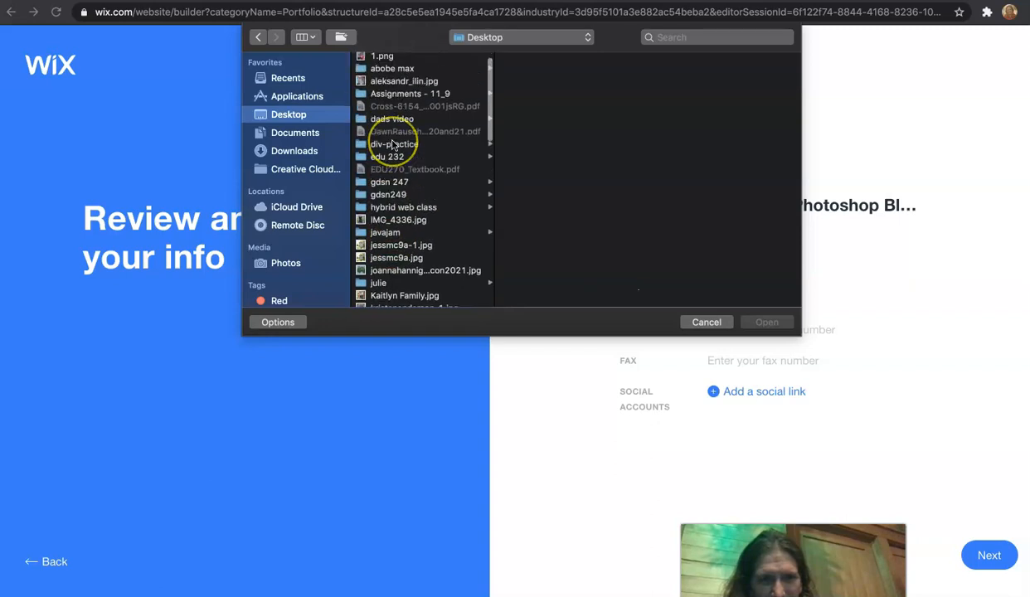
pyautogui.scroll(-3, 393, 149)
pyautogui.scroll(-6, 393, 150)
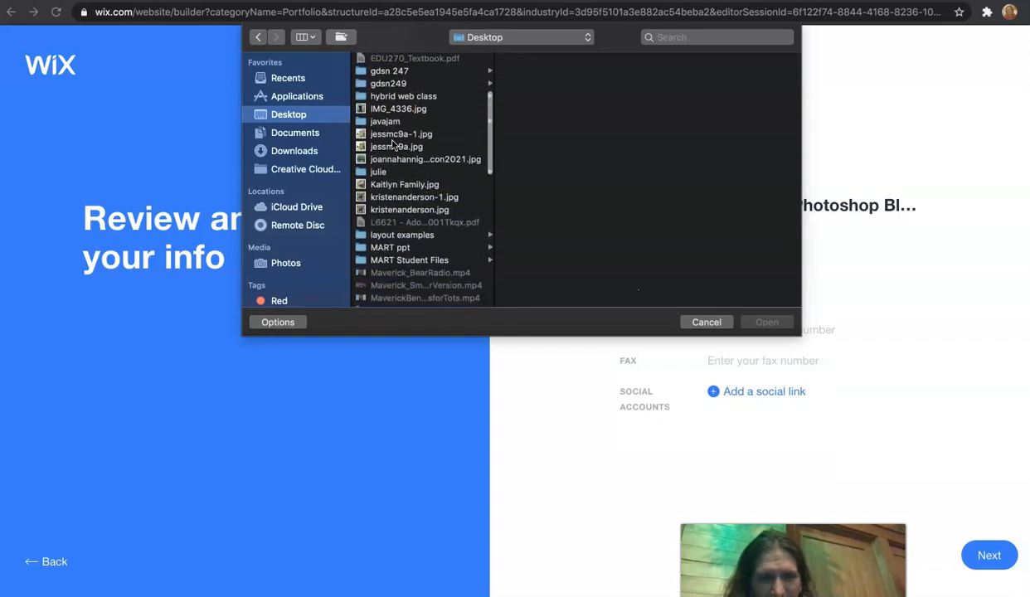
pyautogui.click(387, 220)
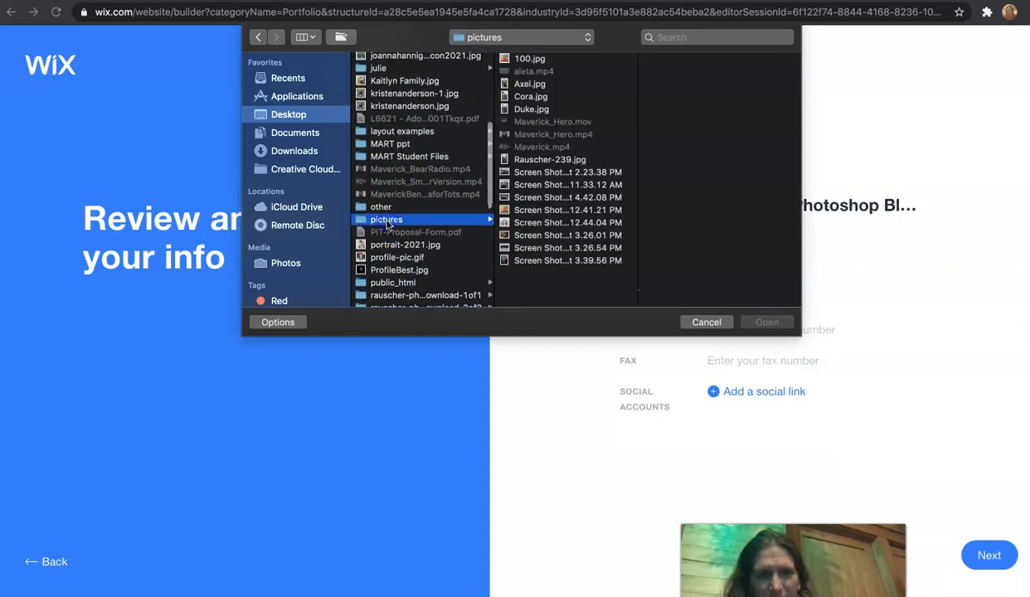
pyautogui.click(527, 59)
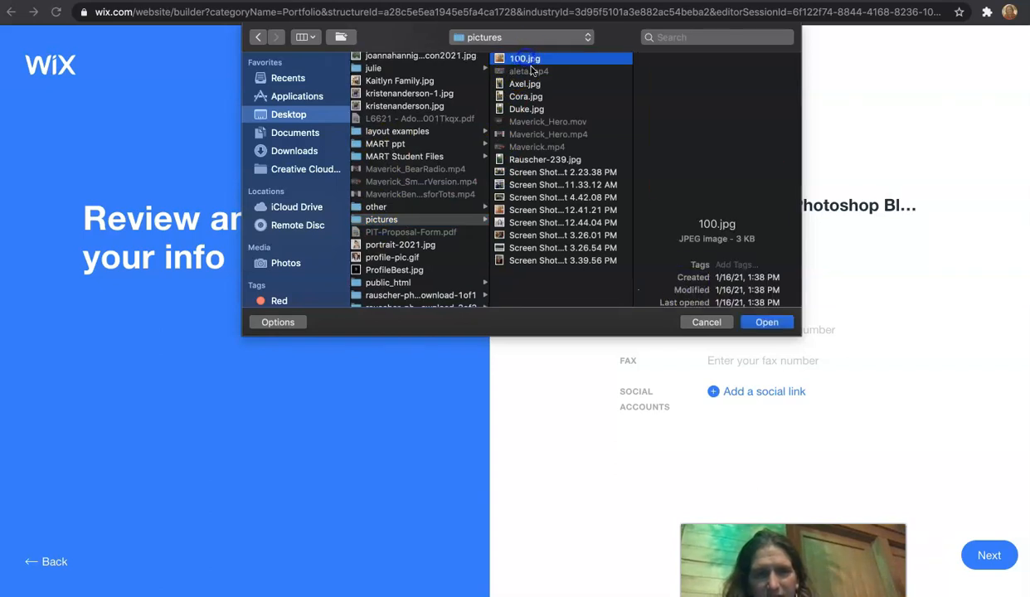
pyautogui.click(764, 322)
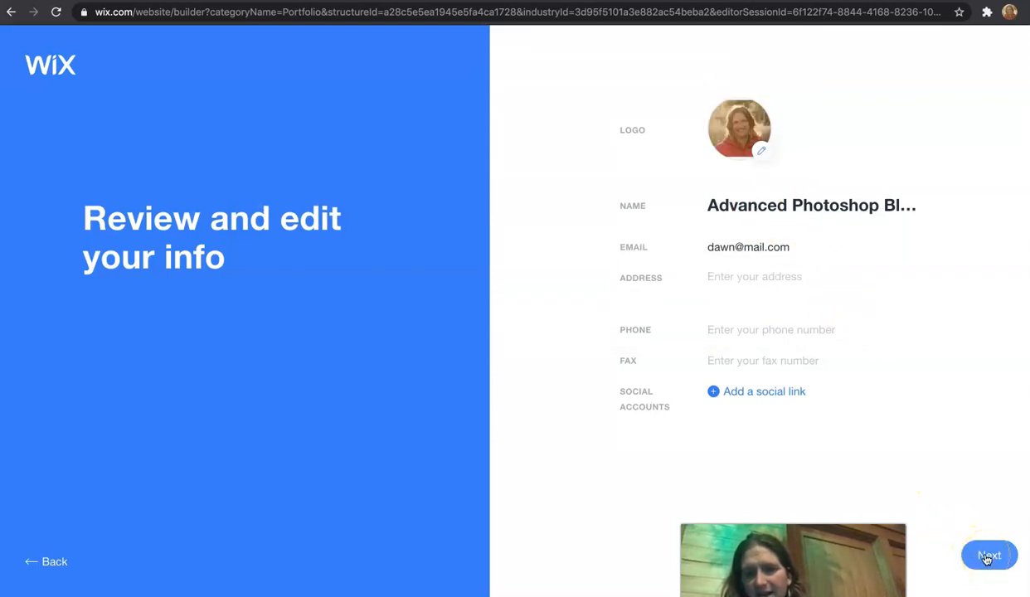
pyautogui.click(988, 556)
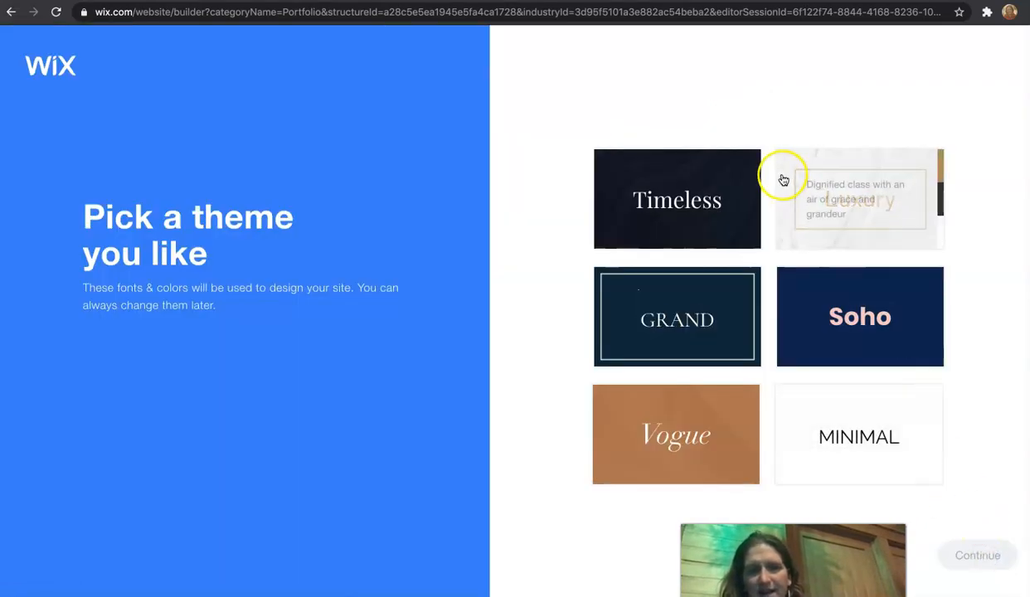
# Step: Choose the Soho theme and apply a colour palette generated from the logo
pyautogui.click(843, 321)
pyautogui.click(984, 554)
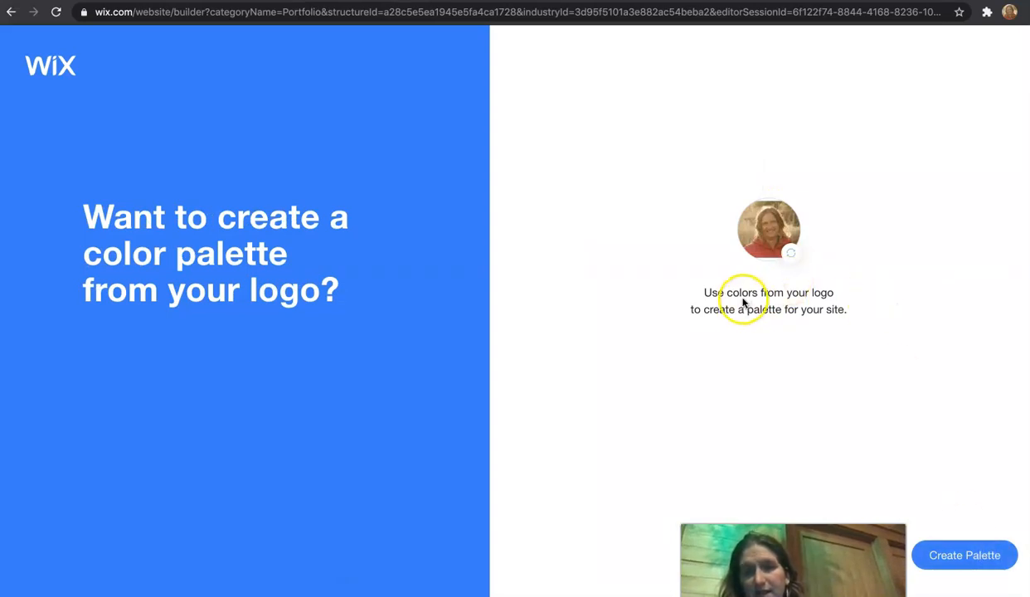
pyautogui.click(974, 556)
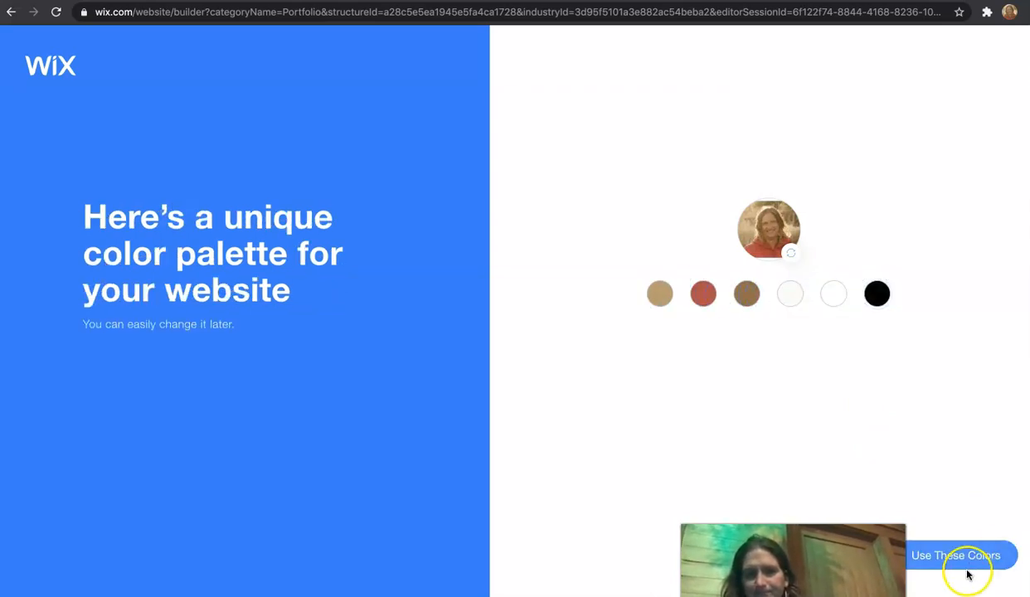
pyautogui.click(962, 559)
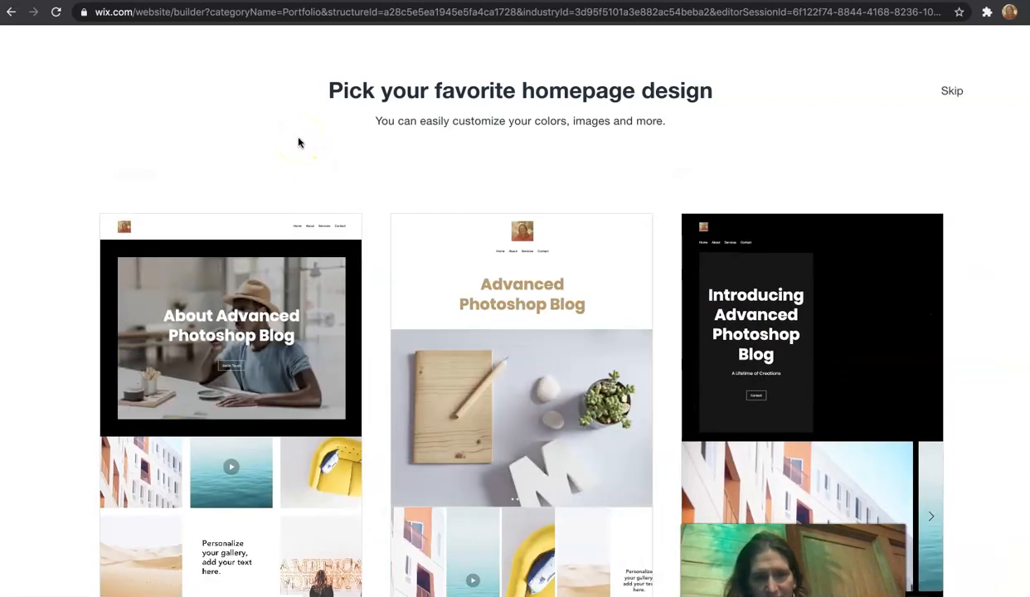
# Step: Pick the first homepage design, add the About page, and skip on to the editor
pyautogui.click(277, 334)
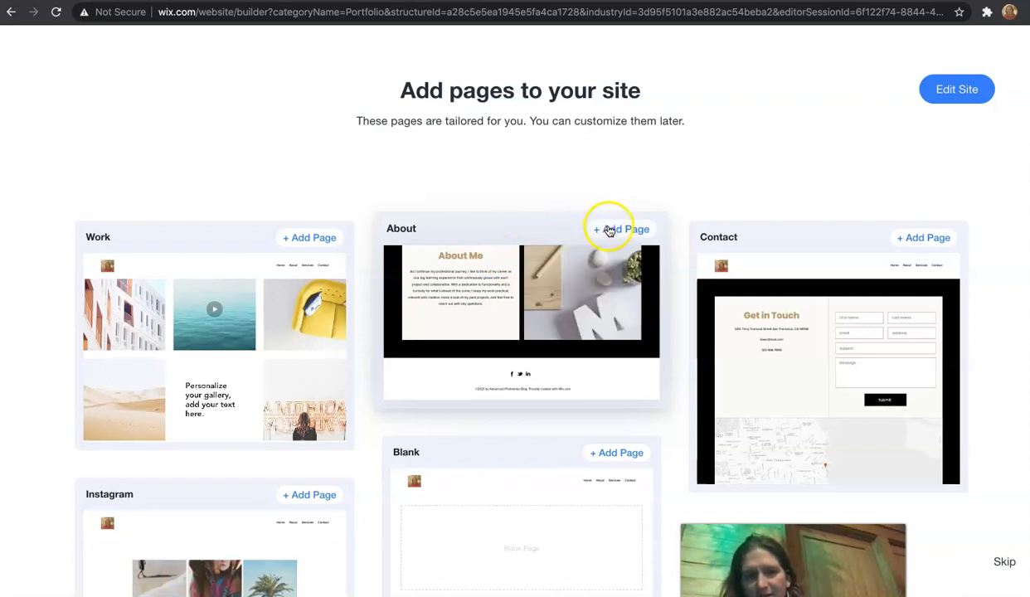
pyautogui.click(609, 230)
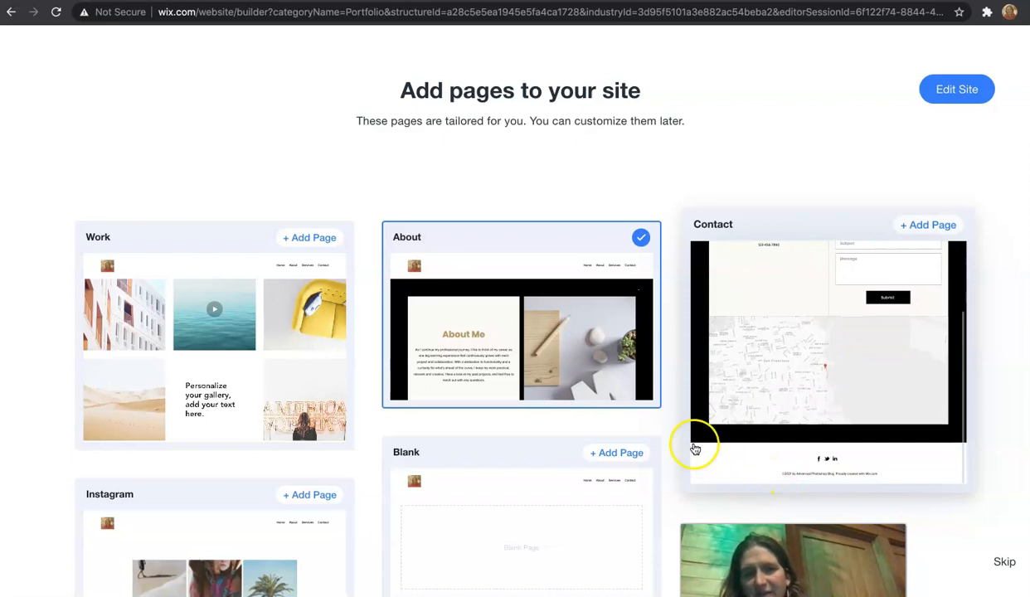
pyautogui.click(1005, 561)
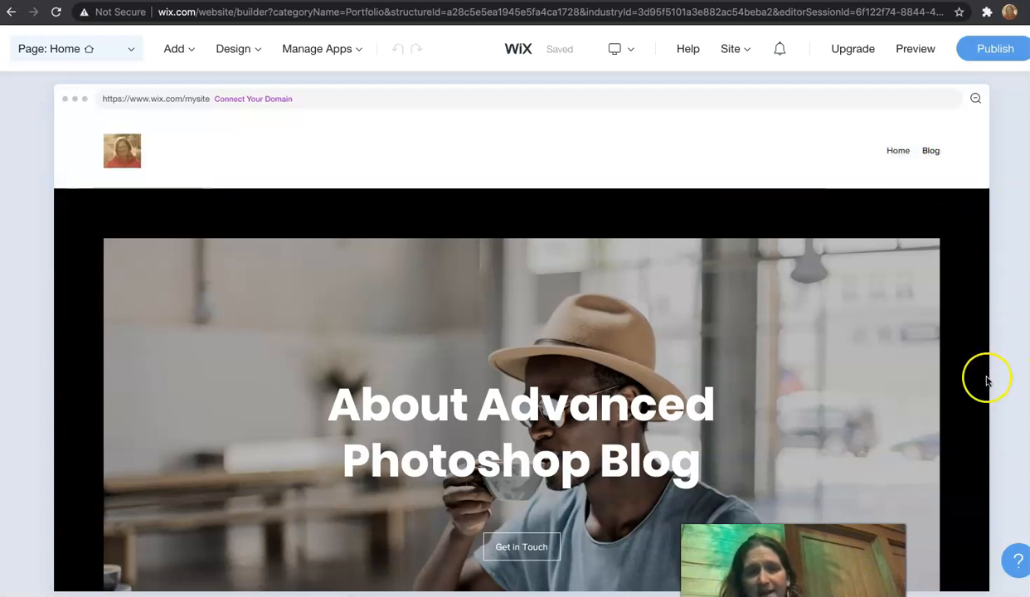
# Step: Scroll through the generated homepage to review its sections
pyautogui.scroll(-10, 985, 381)
pyautogui.scroll(-10, 977, 382)
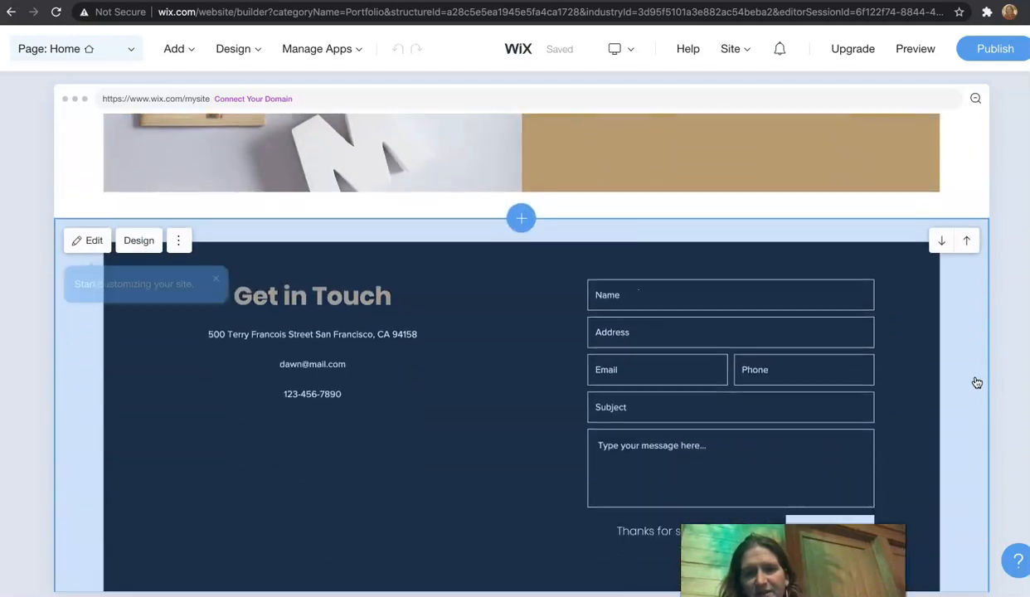
pyautogui.scroll(-5, 977, 382)
pyautogui.scroll(10, 977, 382)
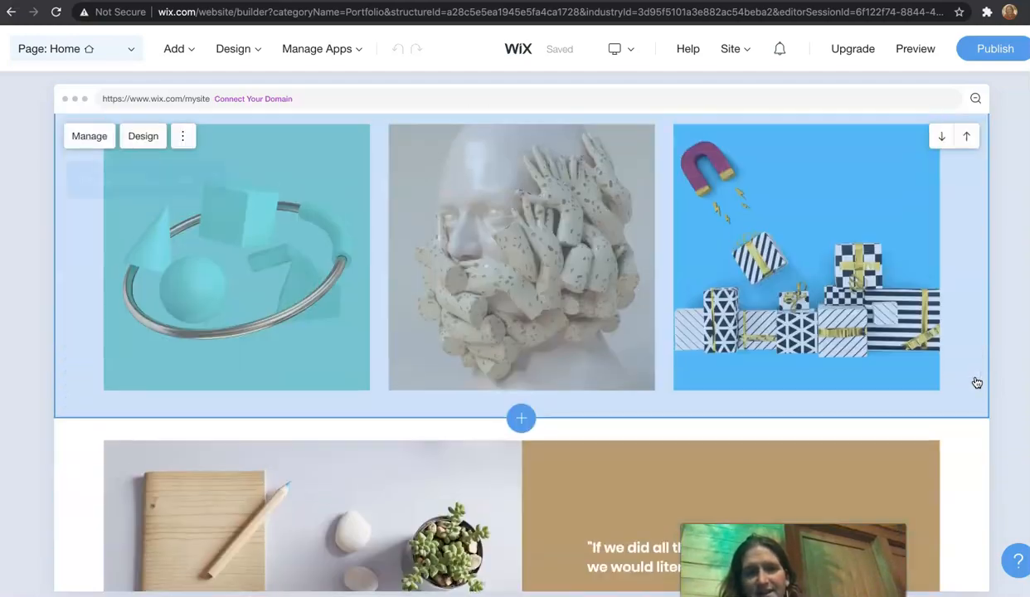
pyautogui.scroll(1, 977, 382)
pyautogui.click(819, 316)
pyautogui.scroll(10, 819, 315)
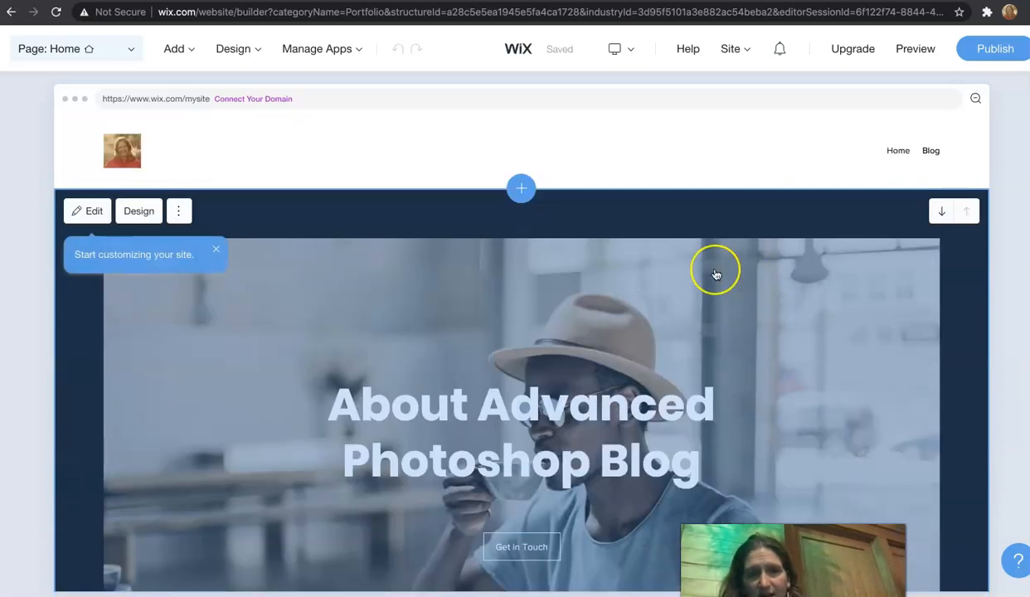
pyautogui.scroll(-8, 715, 269)
# Step: Delete the first pineapple image from the homepage gallery and close the gallery organizer
pyautogui.click(238, 324)
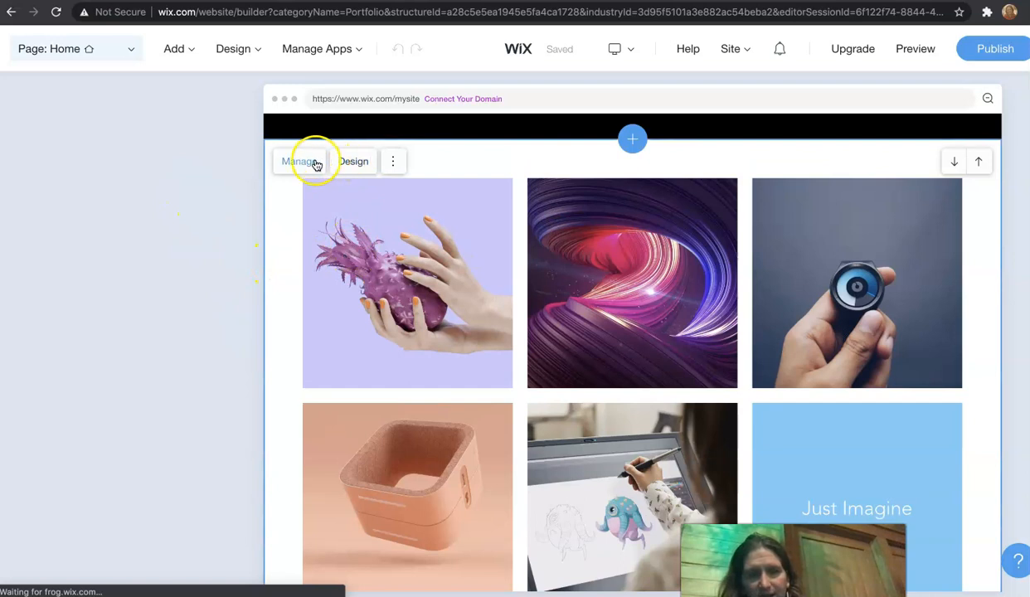
pyautogui.click(300, 161)
pyautogui.click(375, 342)
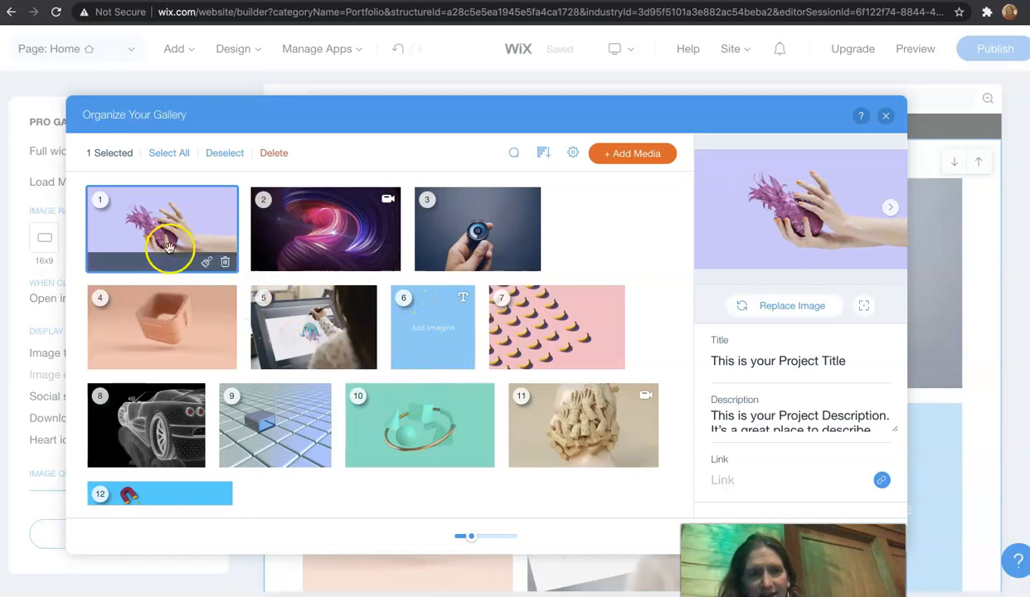
pyautogui.click(274, 154)
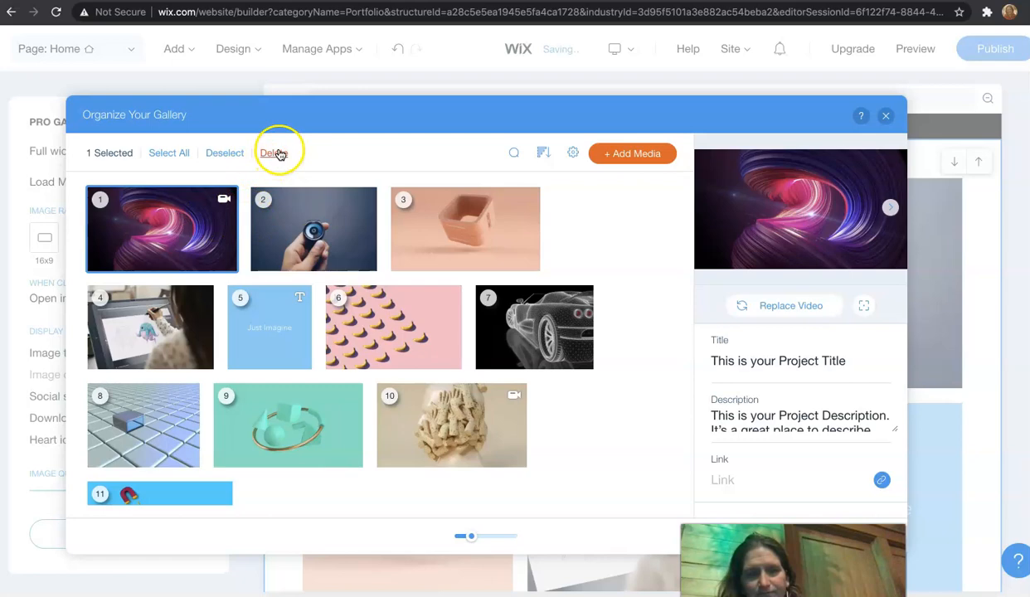
pyautogui.click(180, 214)
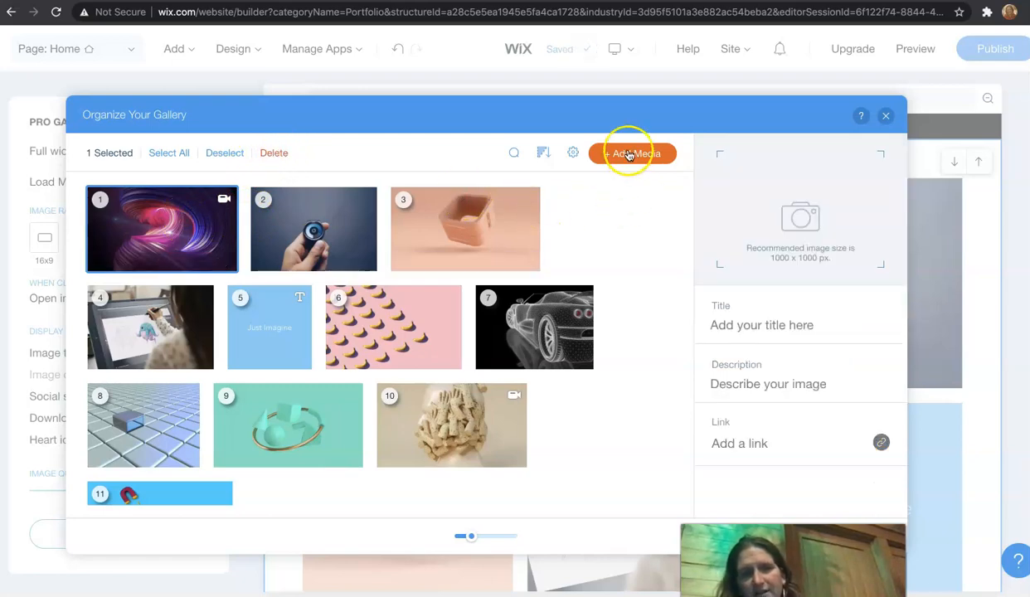
pyautogui.click(885, 115)
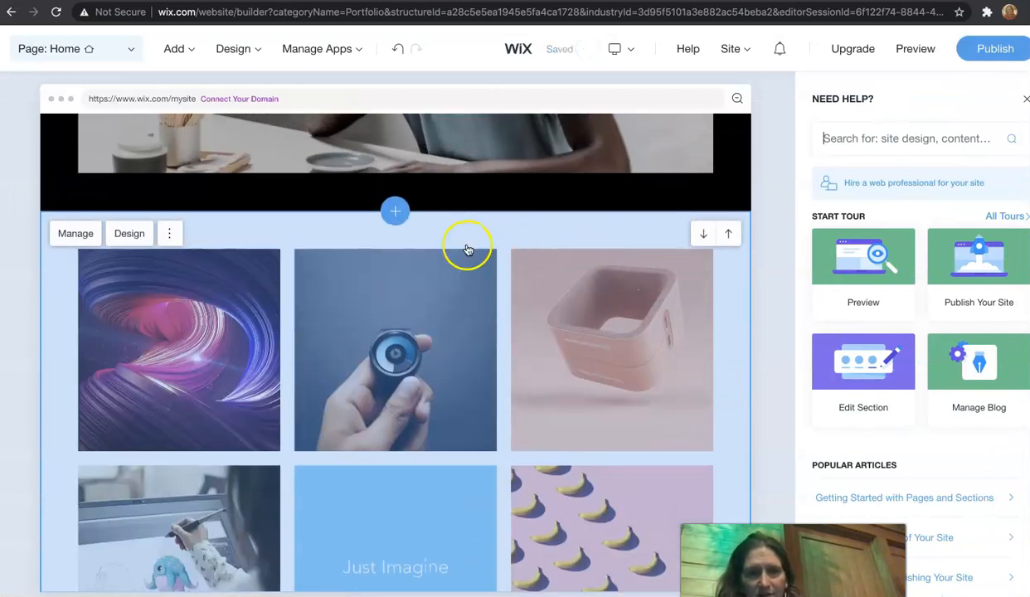
# Step: Open the header section's settings panel to review its elements
pyautogui.click(169, 234)
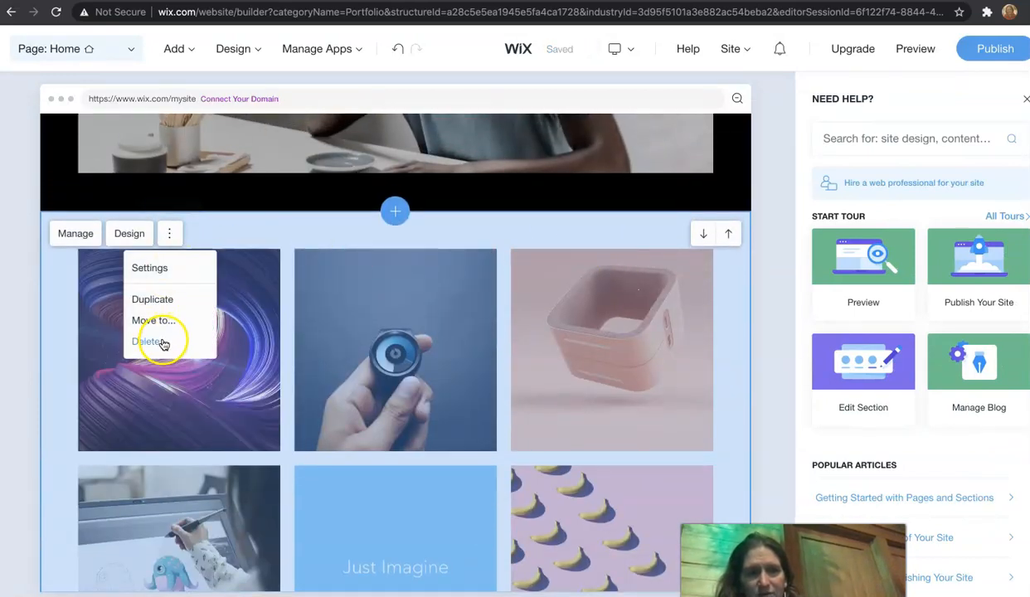
pyautogui.scroll(5, 259, 352)
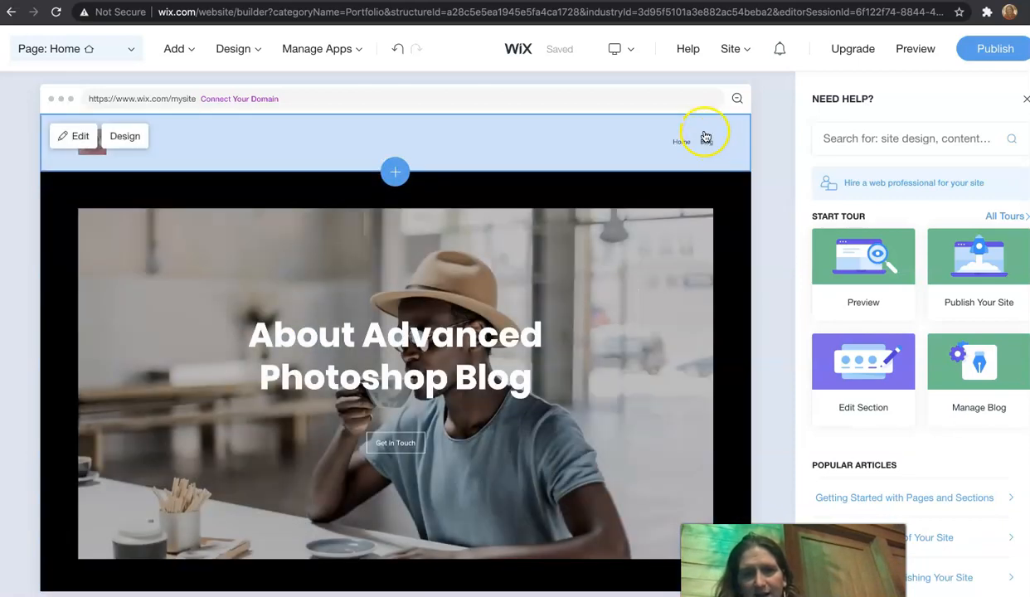
pyautogui.click(709, 142)
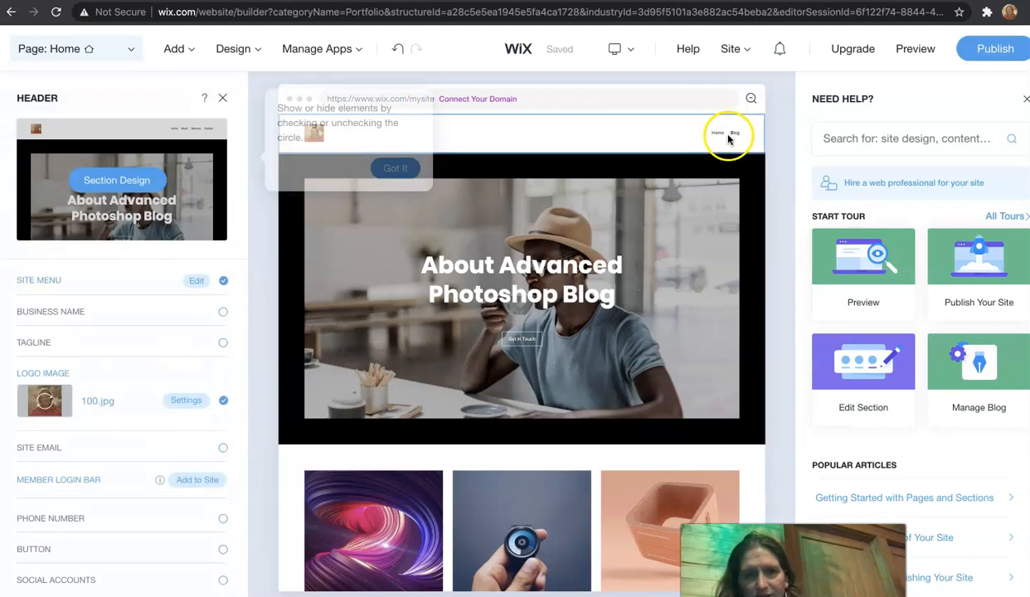
# Step: Go to the blog's Post page through the page manager and open the Add Section panel there
pyautogui.click(129, 49)
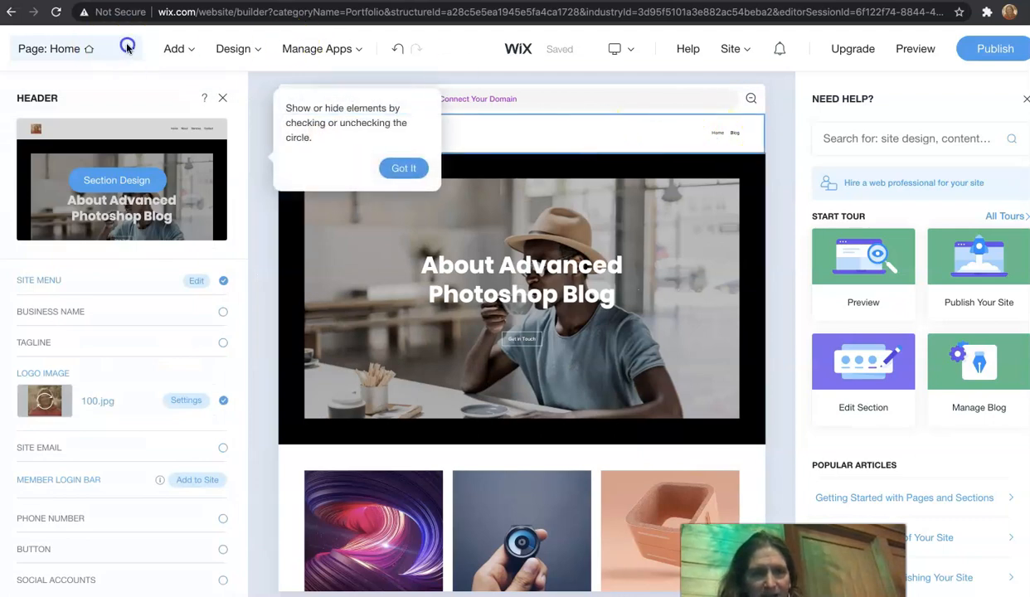
pyautogui.click(131, 50)
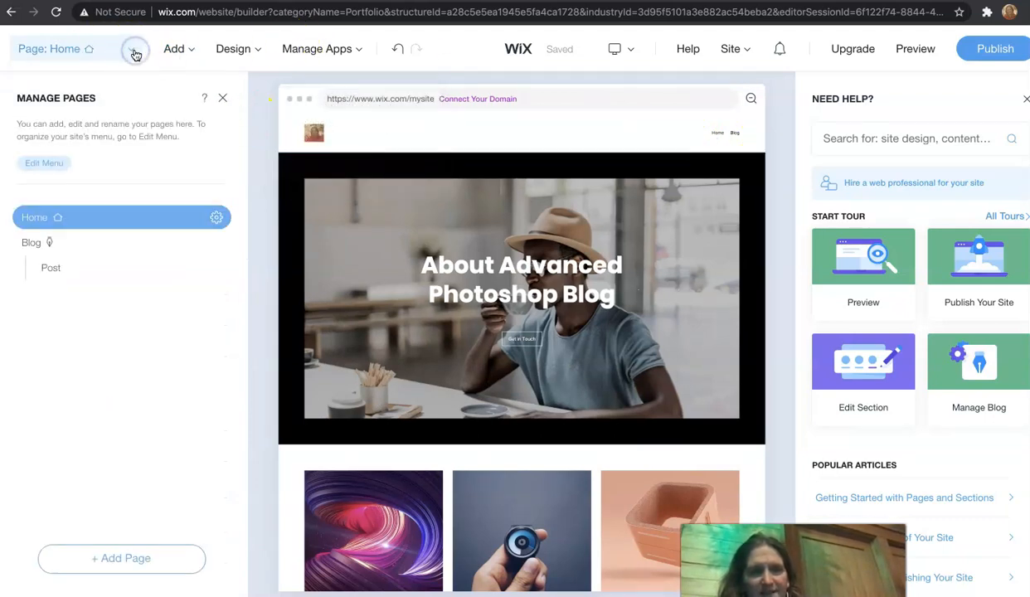
pyautogui.click(34, 244)
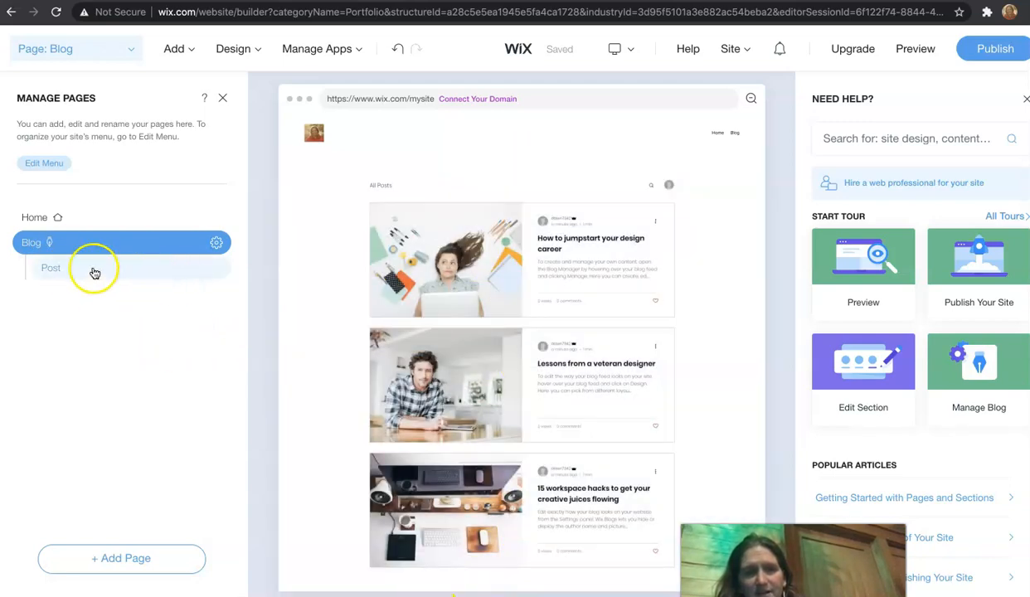
pyautogui.click(92, 270)
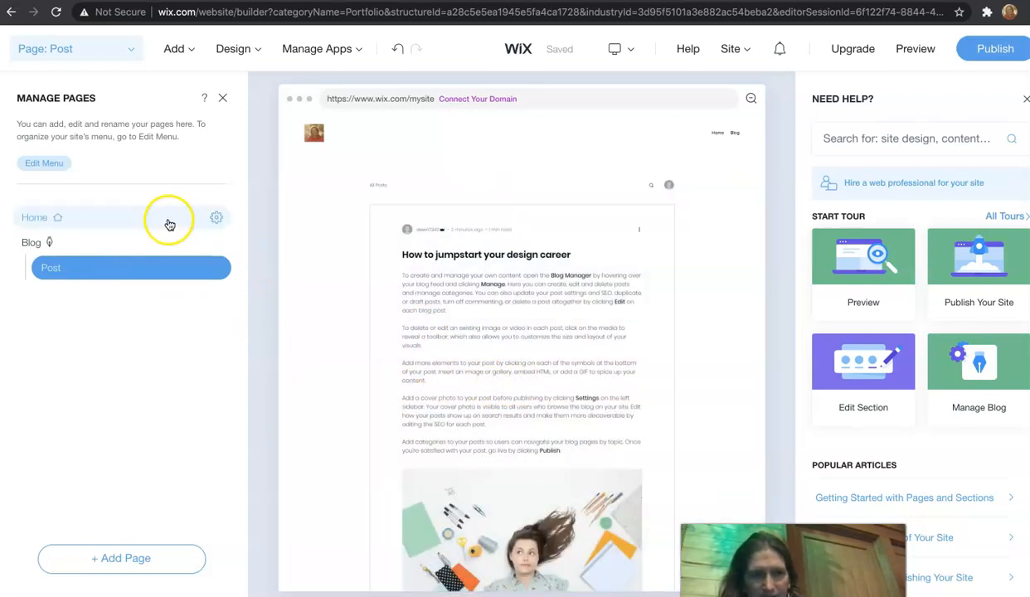
pyautogui.click(177, 50)
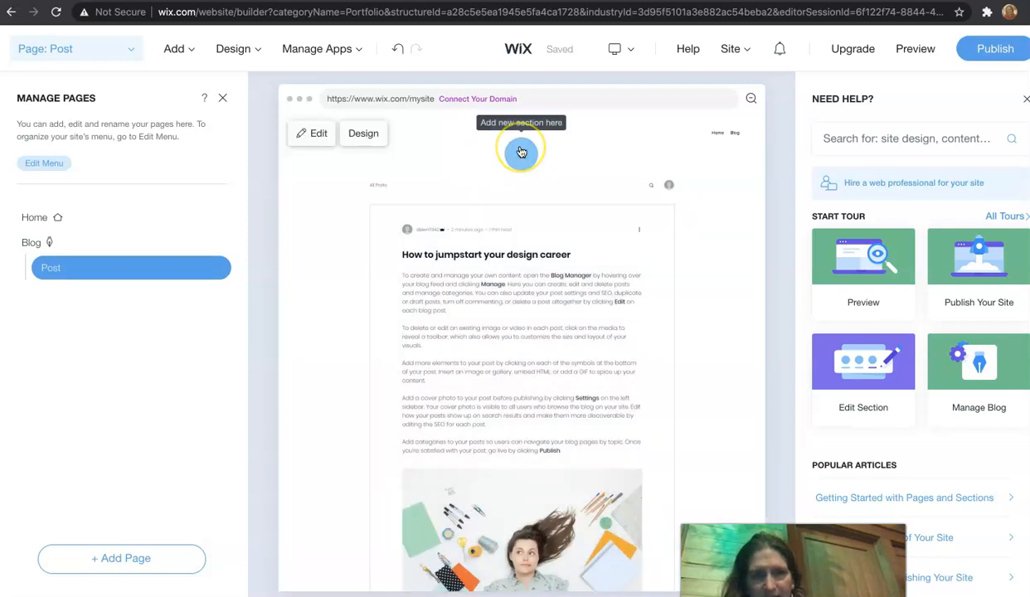
pyautogui.click(520, 152)
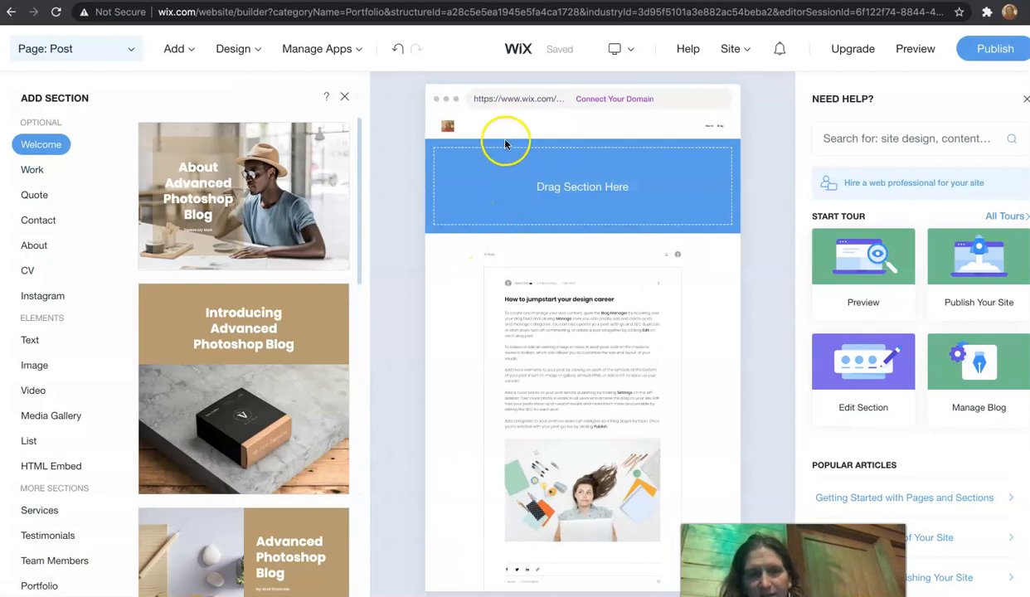
# Step: Open the blog manager and move all three sample blog posts to the trash
pyautogui.click(345, 95)
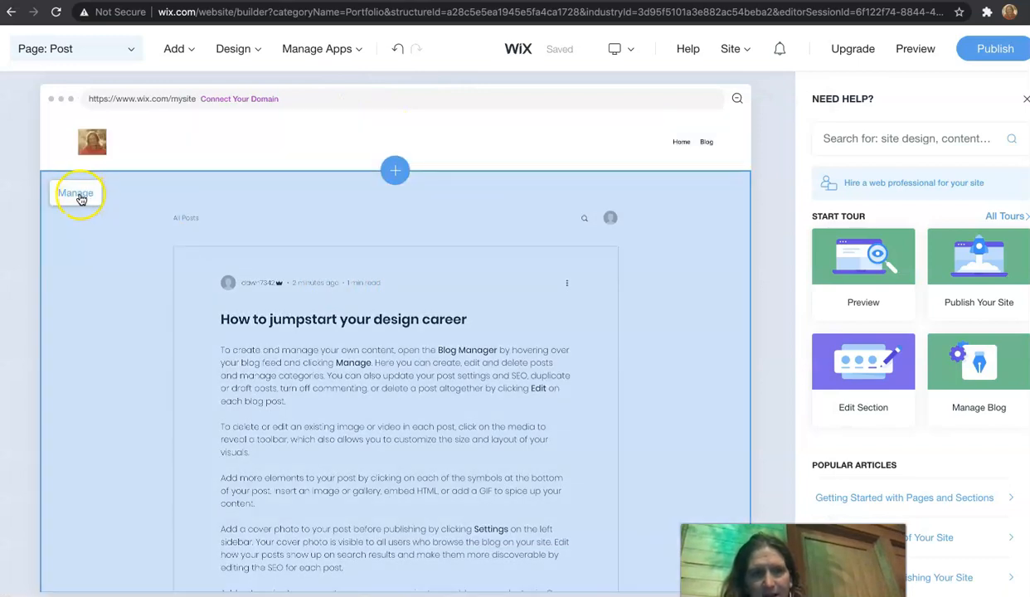
pyautogui.click(80, 196)
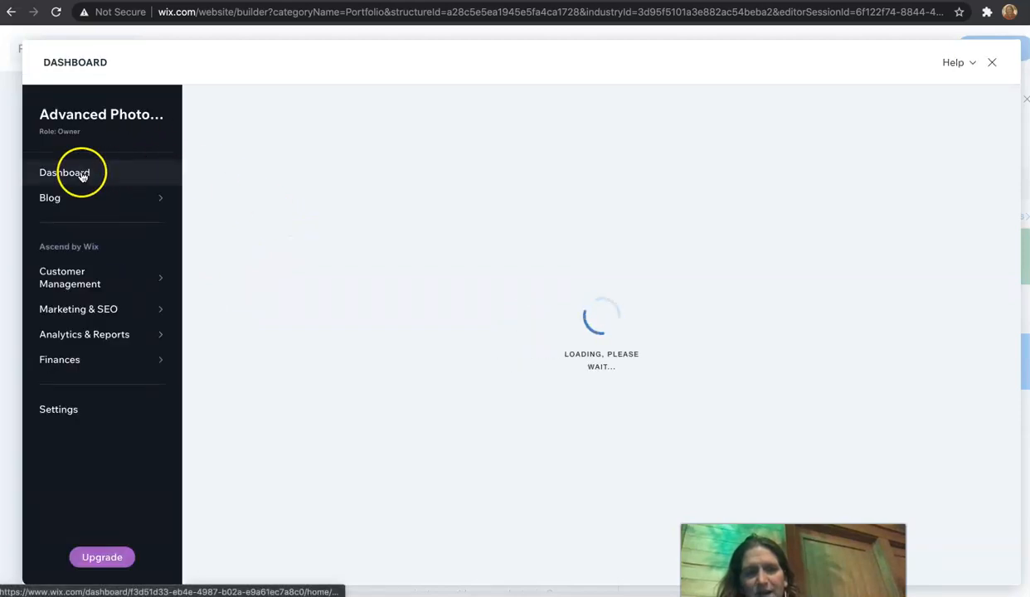
pyautogui.moveTo(191, 352)
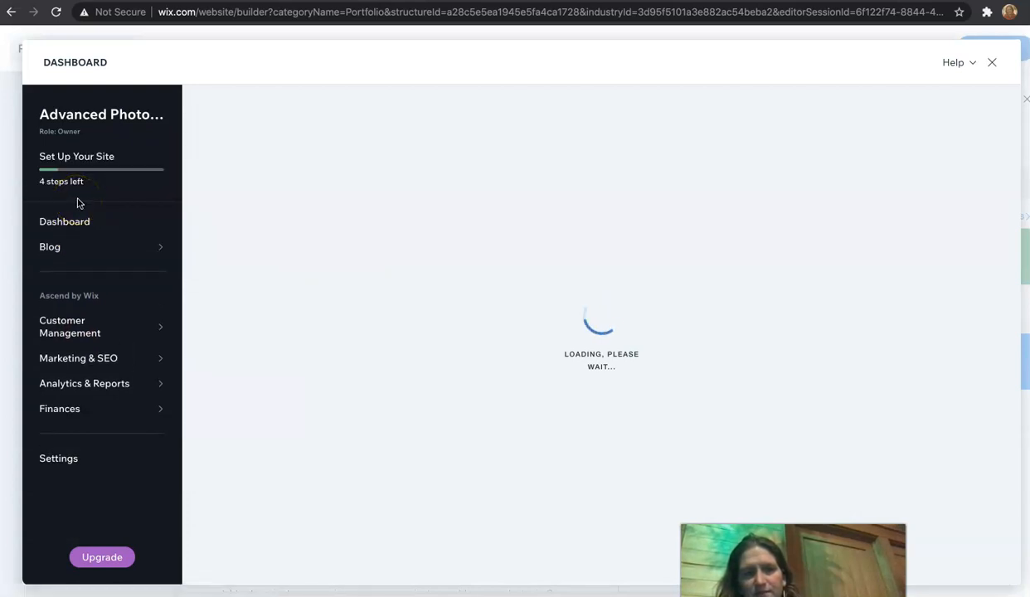
pyautogui.click(93, 211)
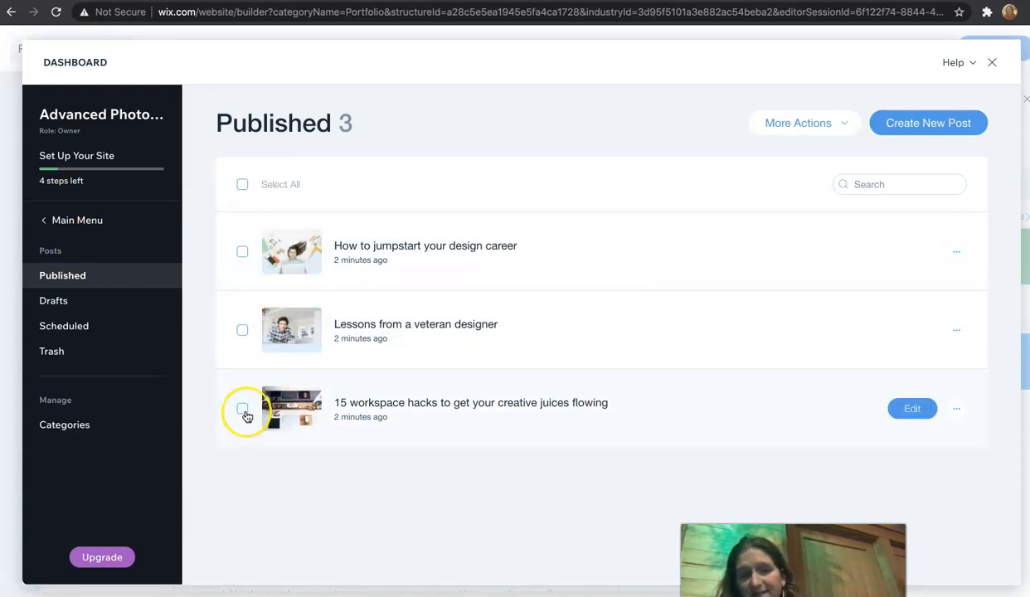
pyautogui.click(242, 408)
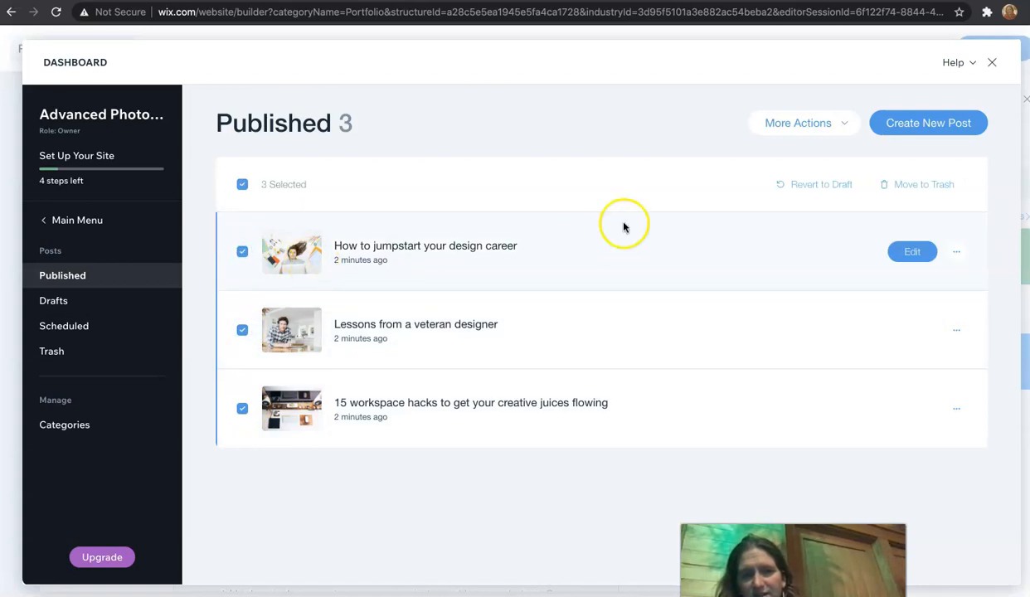
pyautogui.click(922, 184)
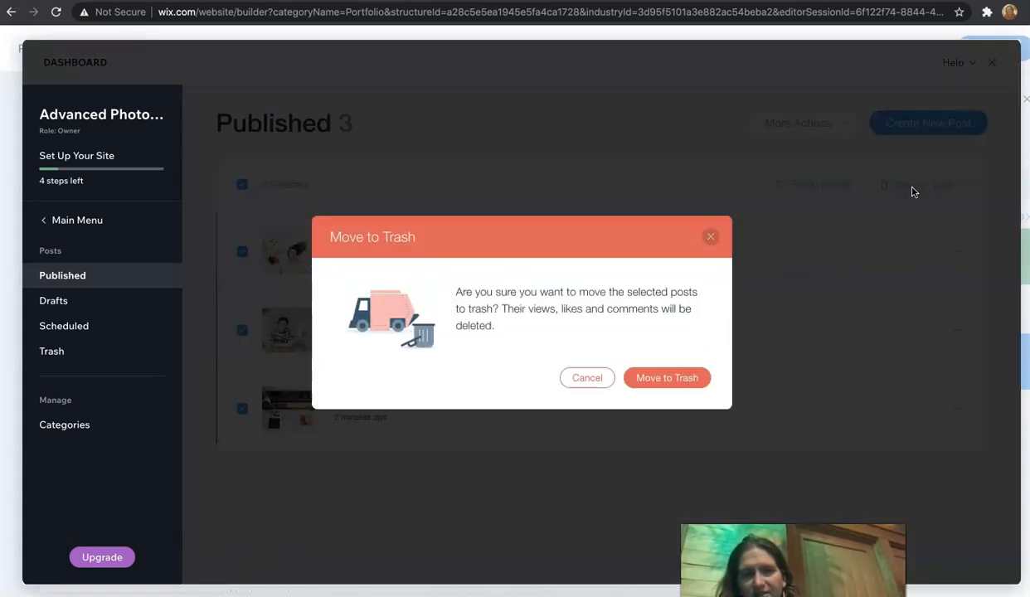
pyautogui.click(664, 378)
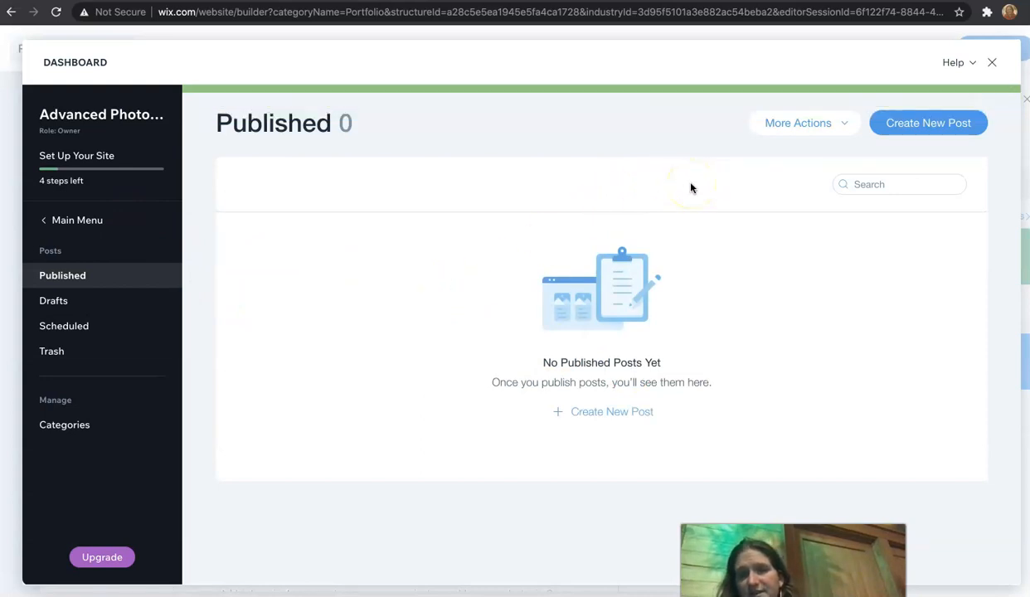
# Step: Create a new blog post and title it Catchy Title
pyautogui.click(911, 125)
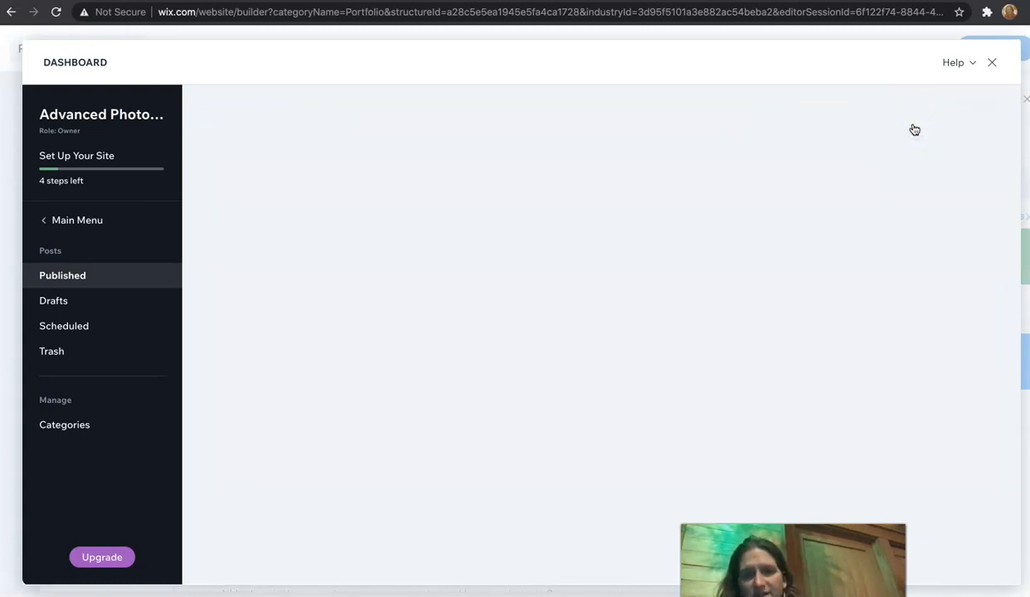
pyautogui.click(592, 251)
pyautogui.click(326, 201)
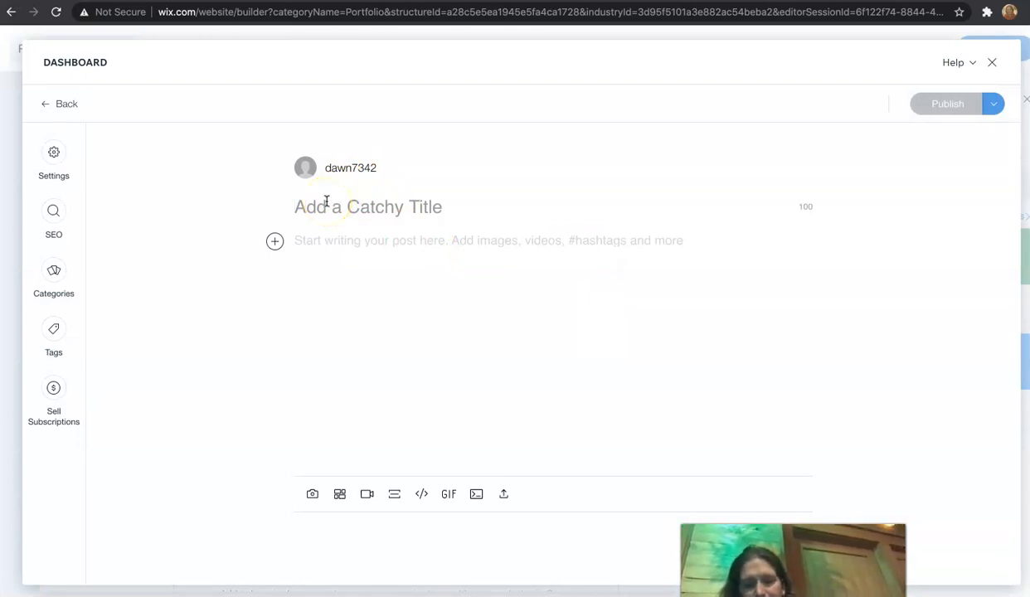
pyautogui.write('Catchy Title')
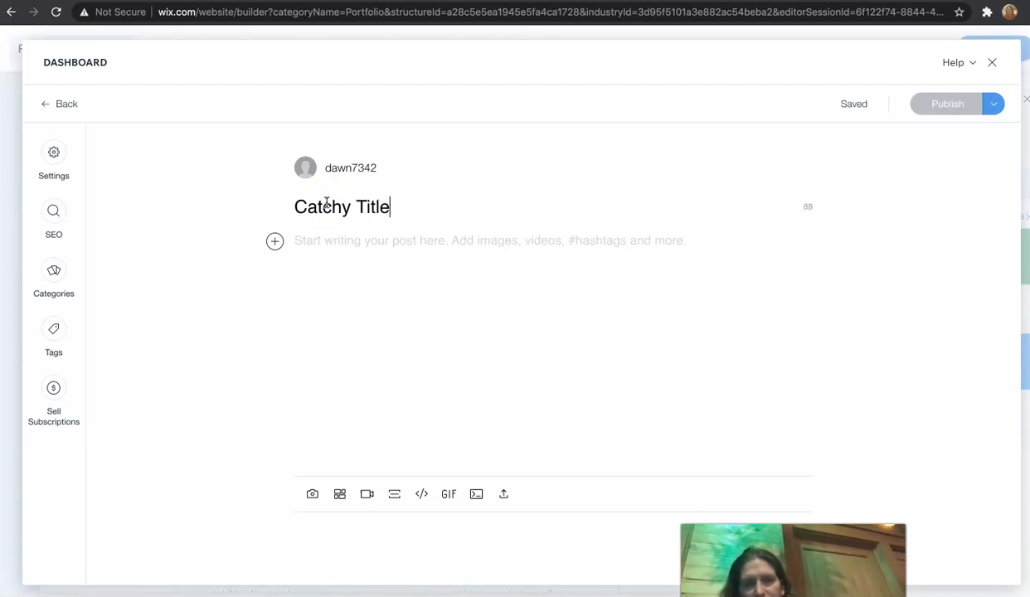
pyautogui.click(275, 244)
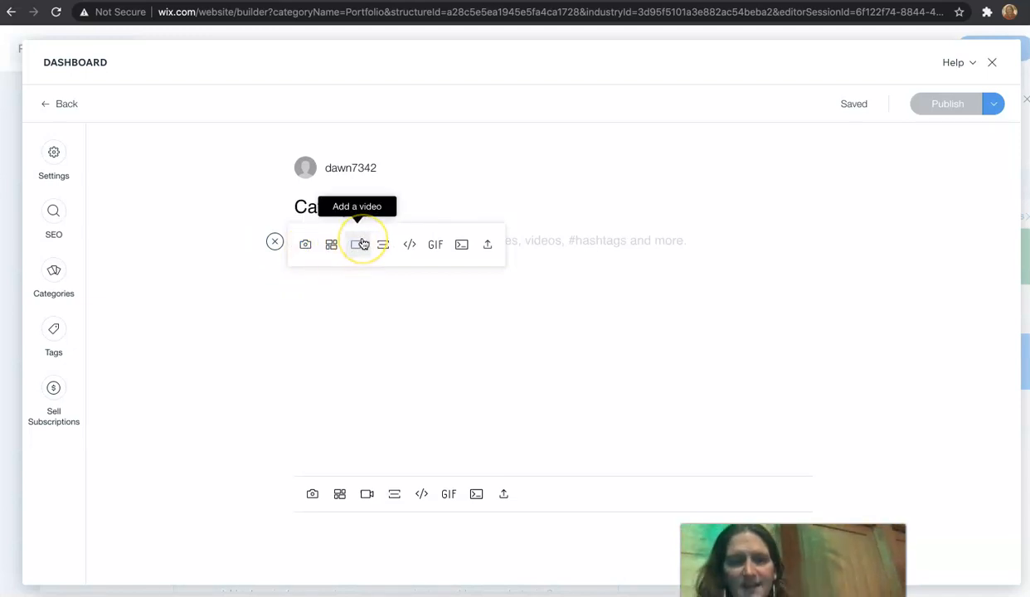
pyautogui.click(554, 253)
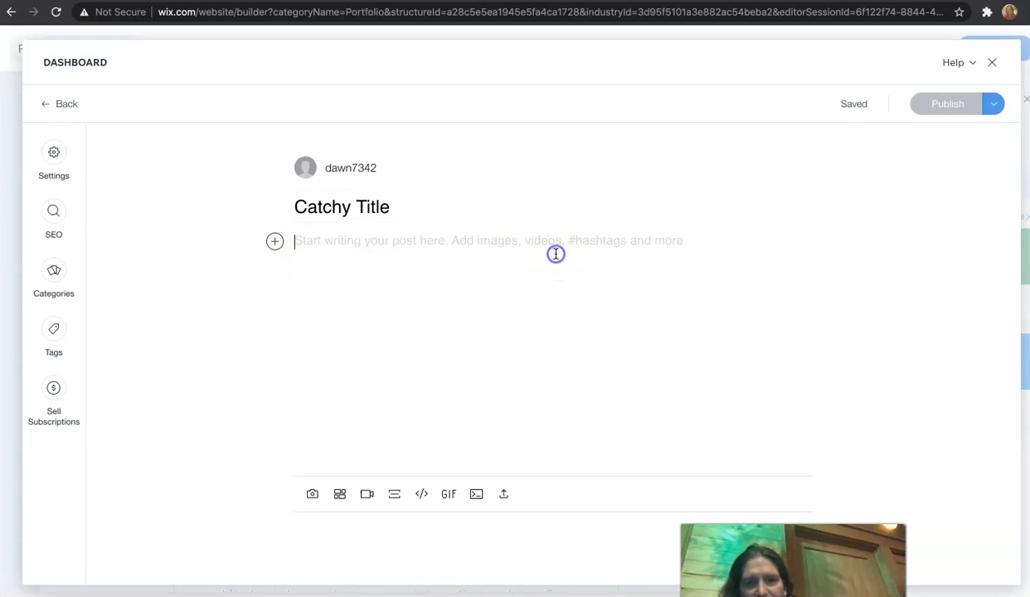
pyautogui.write('lskdfjsd')
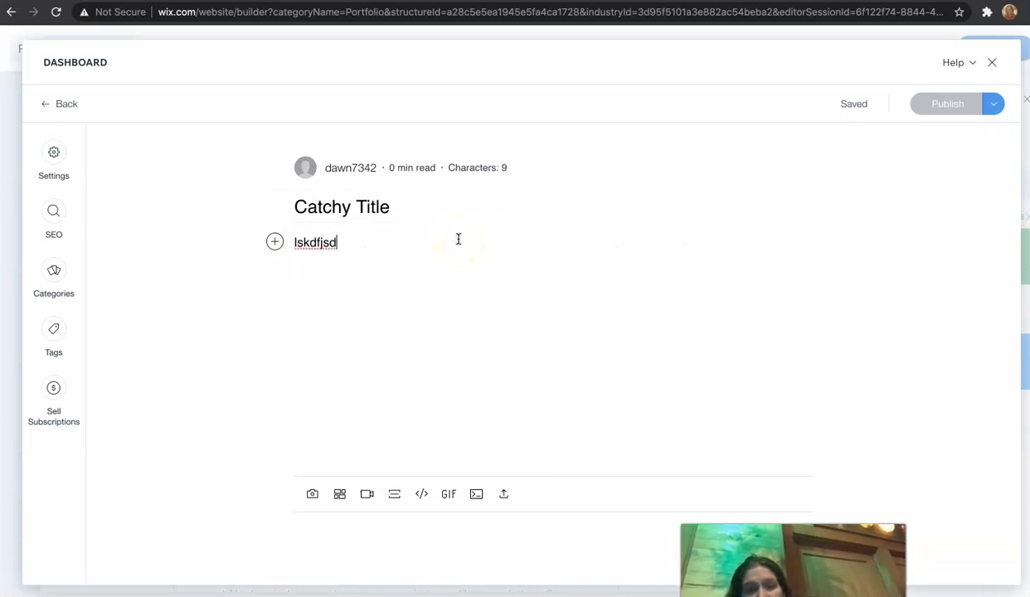
pyautogui.press('BackSpace')
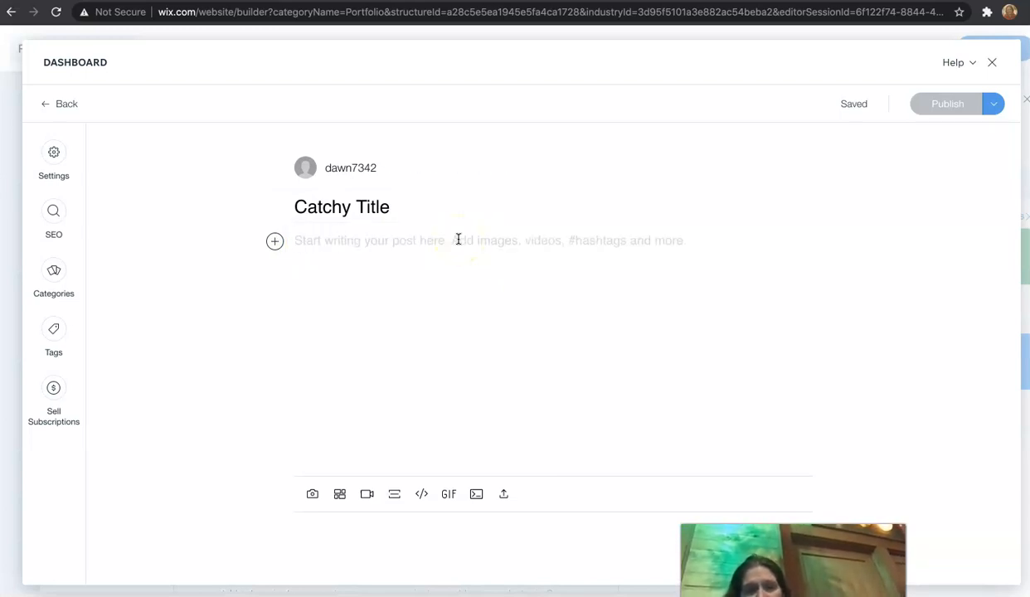
# Step: Write the post body "This week for my assignment, I was tasked with....." and publish the post
pyautogui.write('This week for my as')
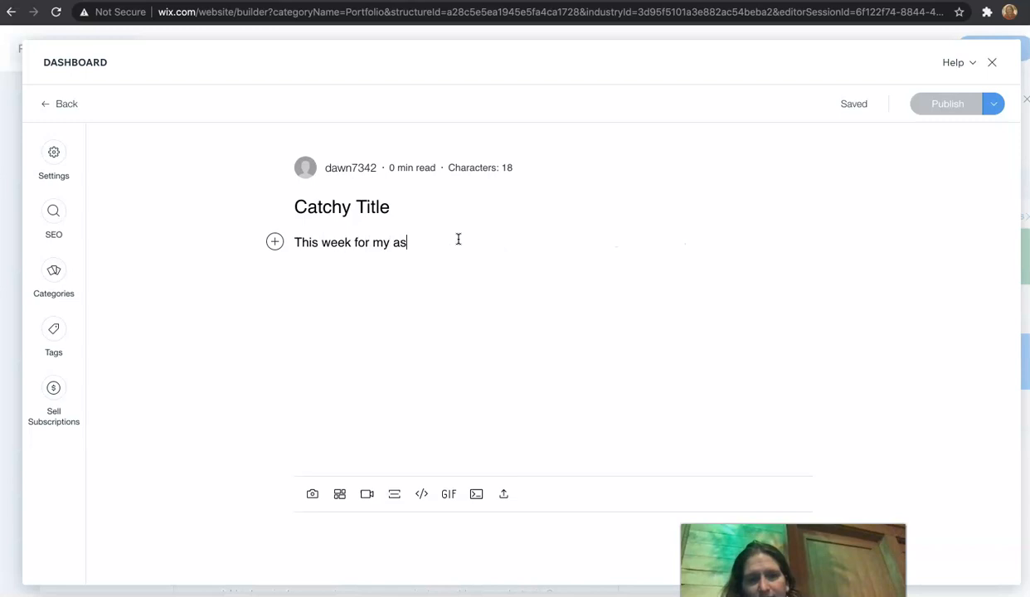
pyautogui.write('signment. I w')
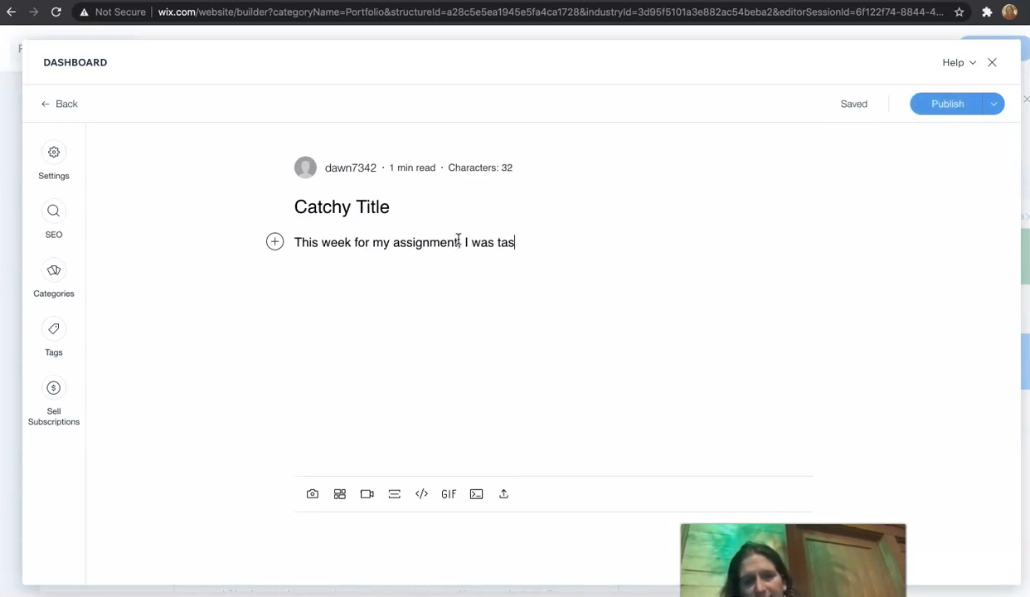
pyautogui.write('as tasked with..;...')
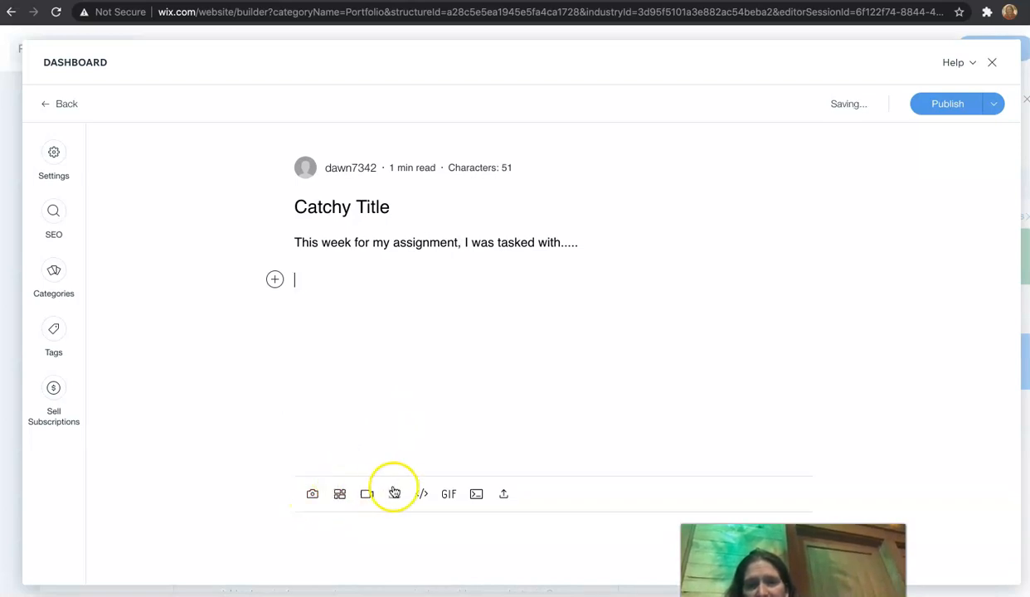
pyautogui.click(934, 103)
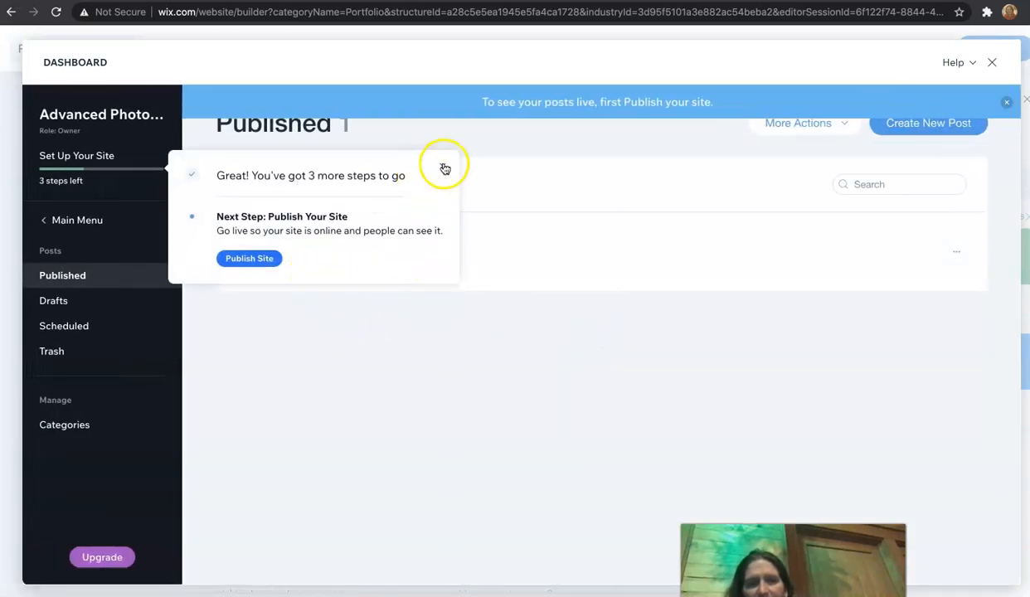
# Step: Close the dashboard and dismiss the member's area prompt to return to the site editor
pyautogui.click(445, 170)
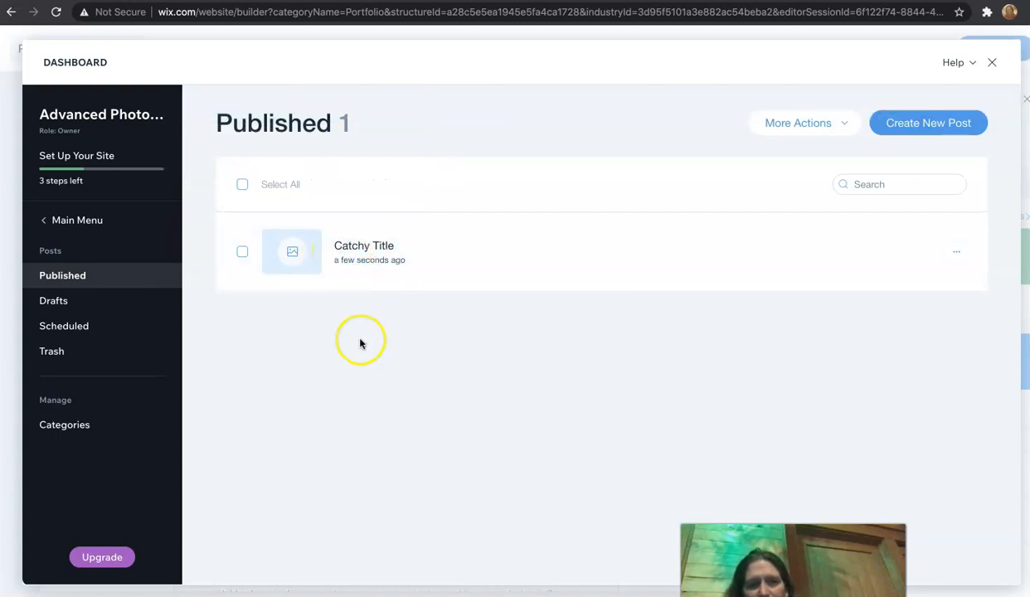
pyautogui.moveTo(335, 280)
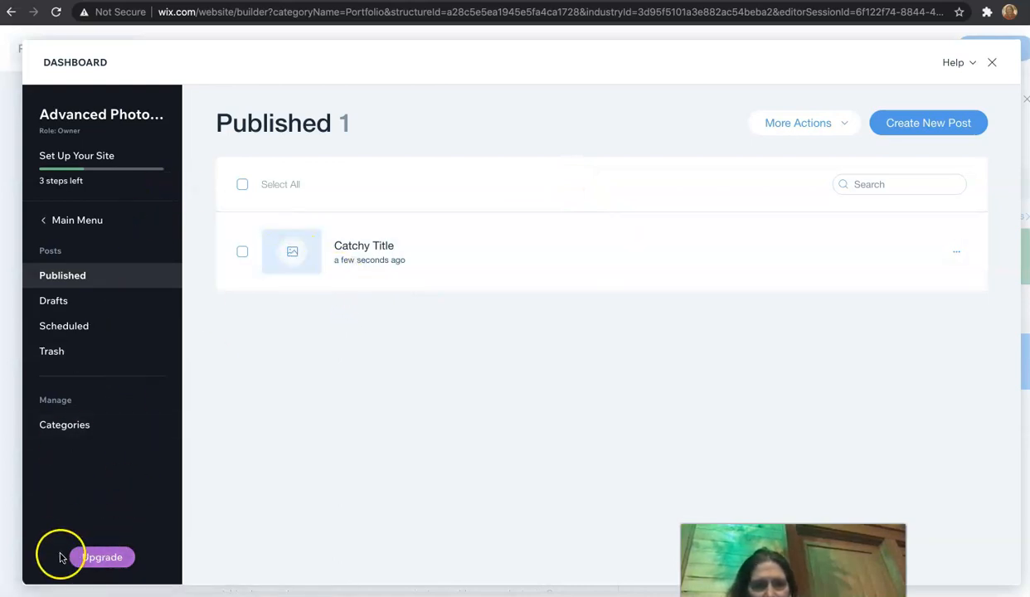
pyautogui.click(994, 66)
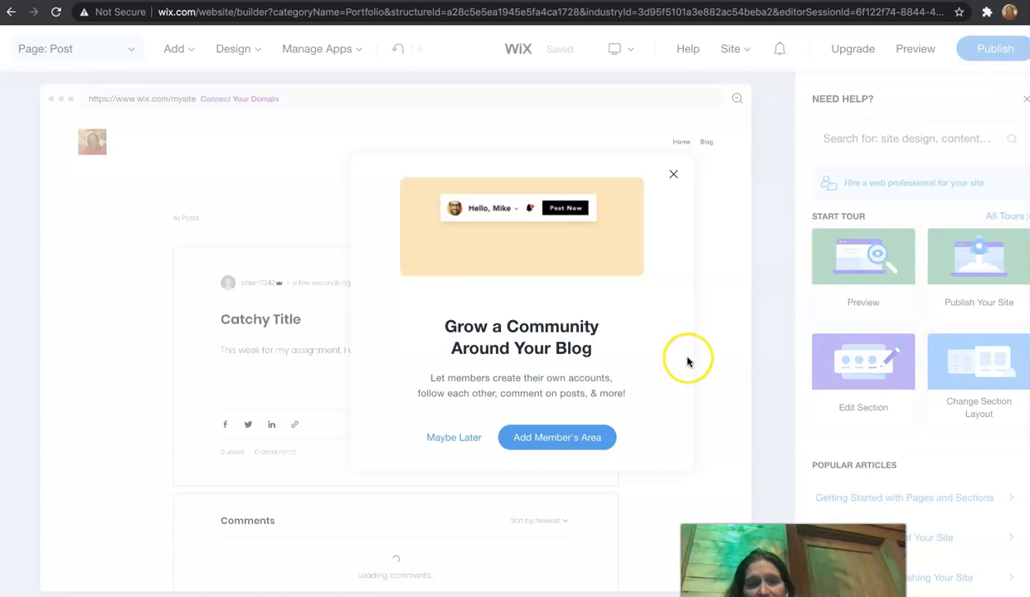
pyautogui.click(677, 175)
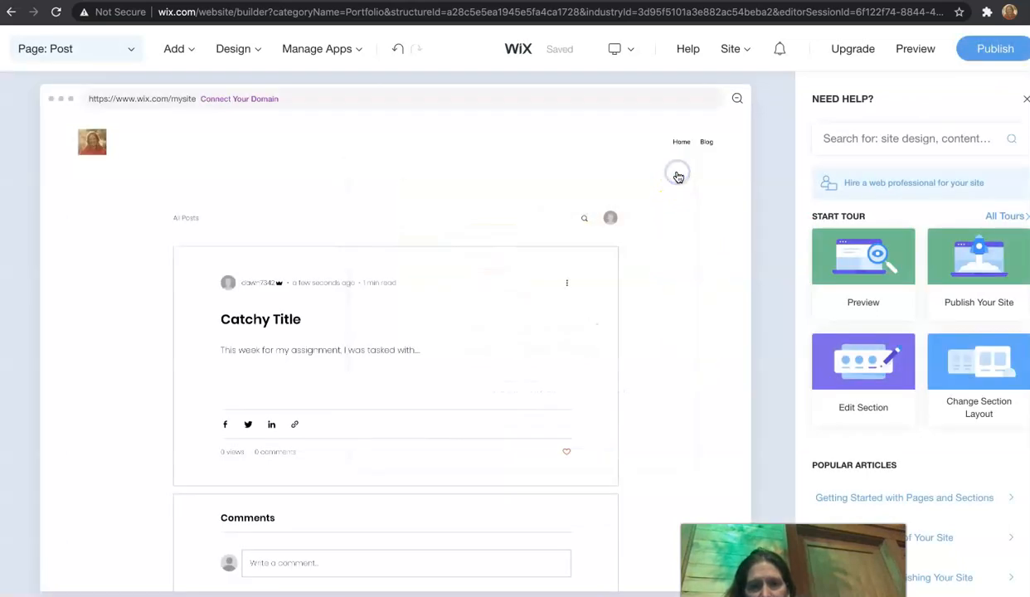
# Step: Switch the editor to the Home page through the page manager
pyautogui.scroll(-2, 621, 386)
pyautogui.scroll(2, 622, 386)
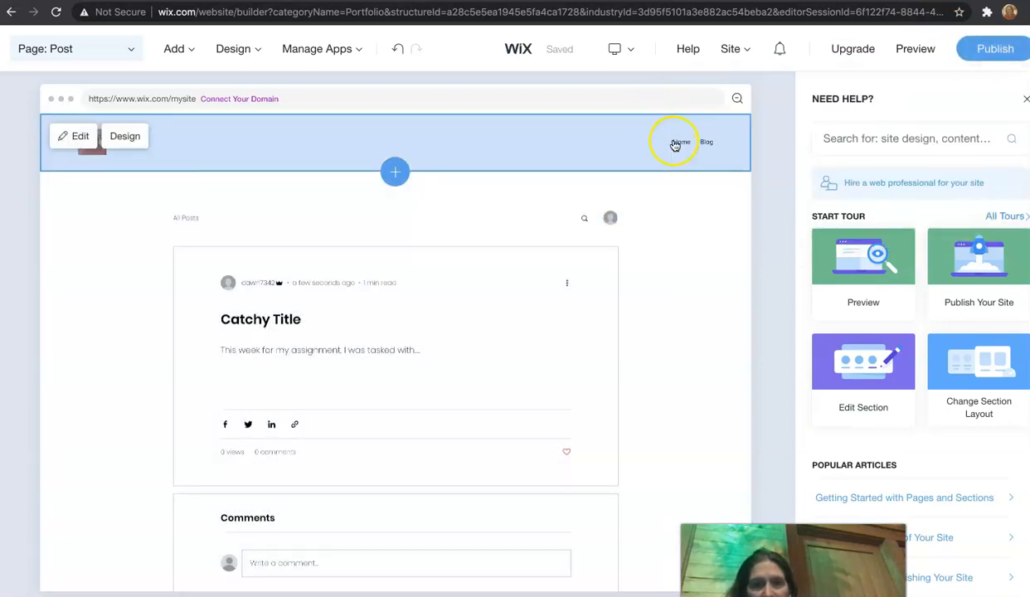
pyautogui.click(131, 48)
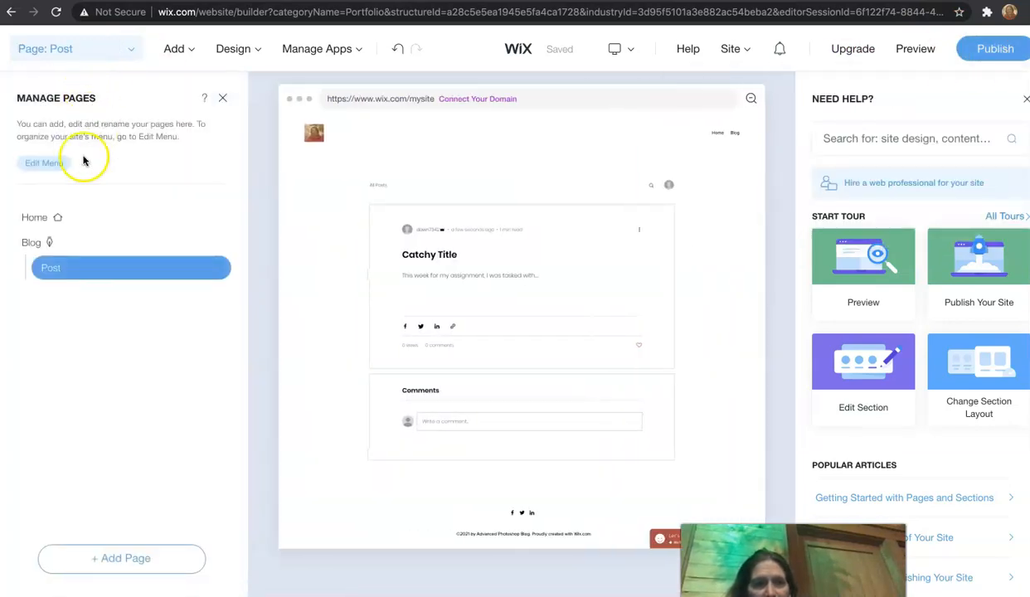
pyautogui.click(37, 216)
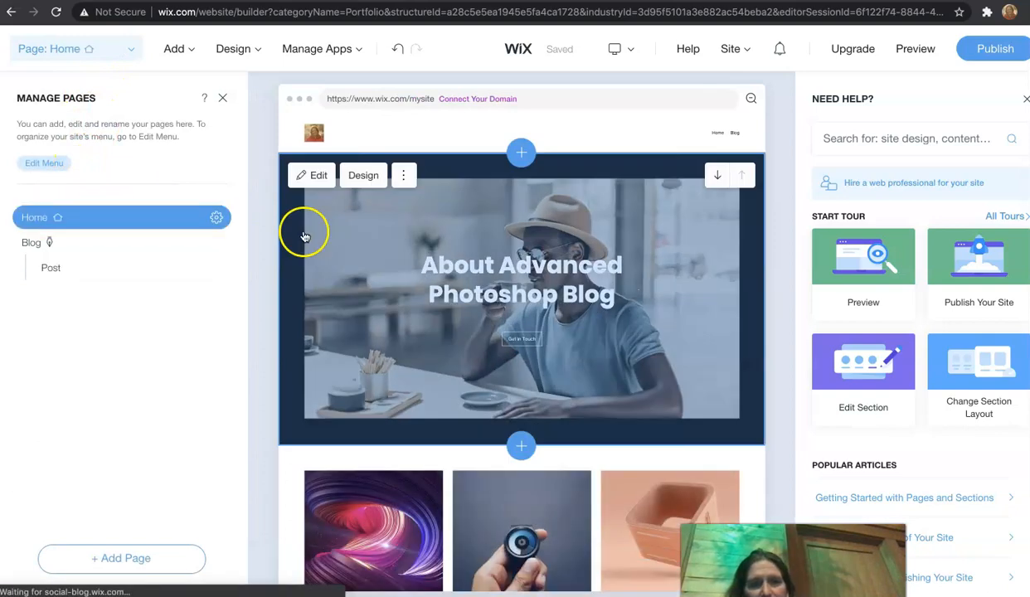
# Step: Delete the image gallery section from the homepage
pyautogui.scroll(-2, 414, 455)
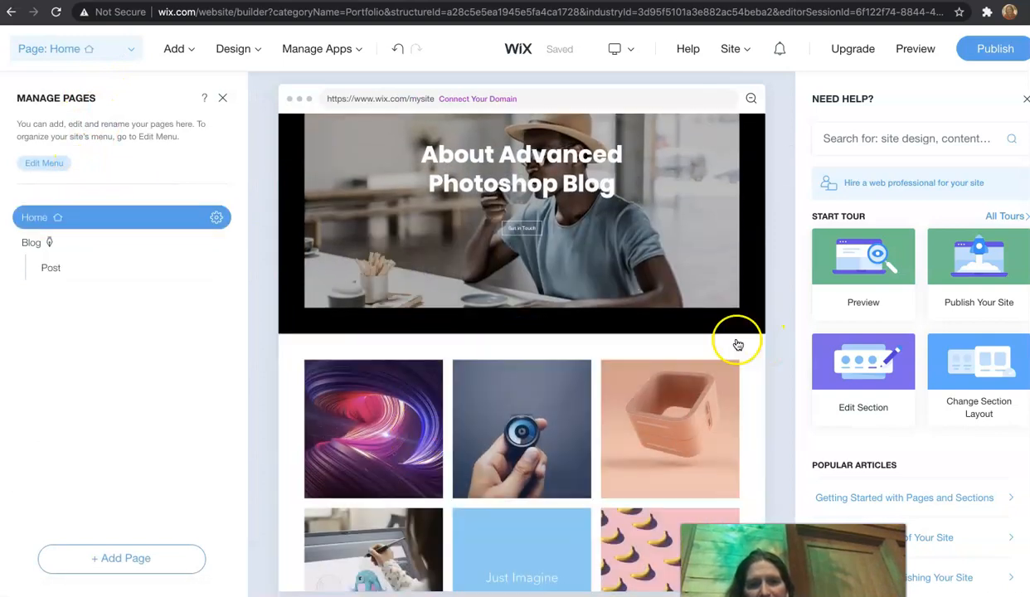
pyautogui.click(407, 356)
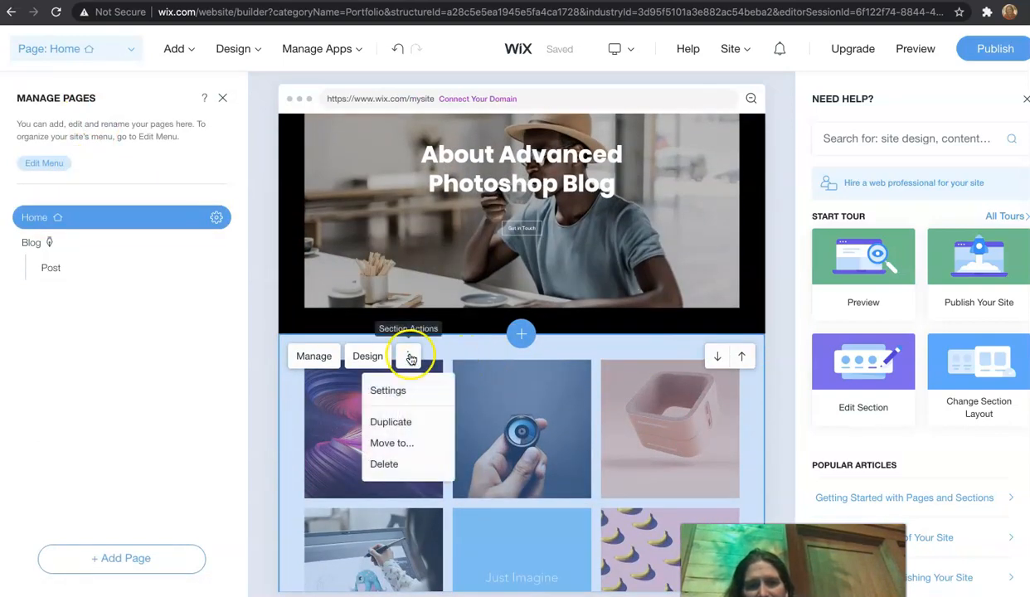
pyautogui.click(394, 465)
pyautogui.click(512, 402)
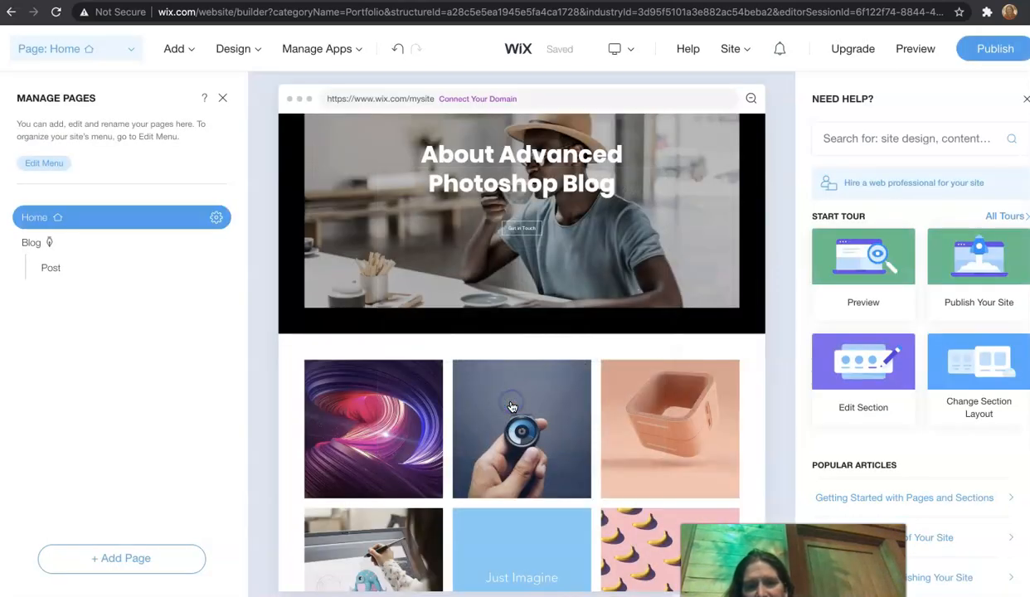
# Step: Delete the Get in Touch contact section from the homepage
pyautogui.click(534, 455)
pyautogui.scroll(-3, 453, 475)
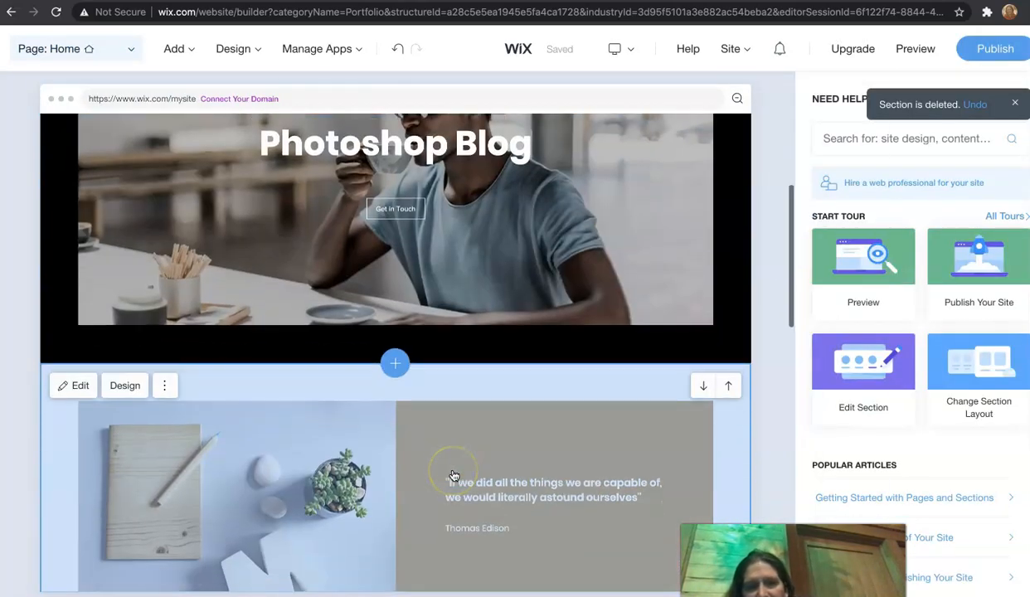
pyautogui.scroll(-2, 471, 440)
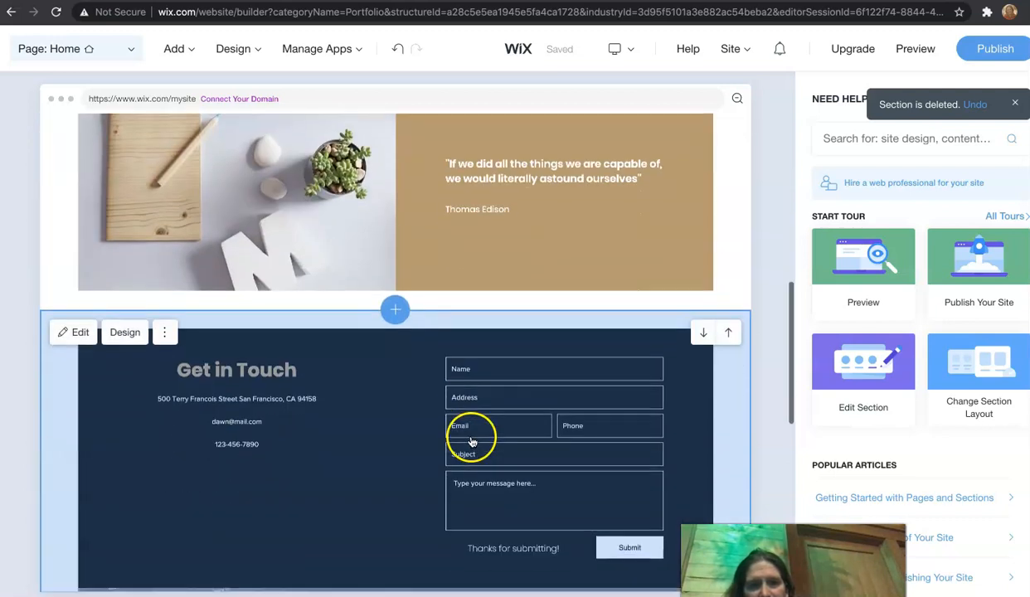
pyautogui.click(161, 332)
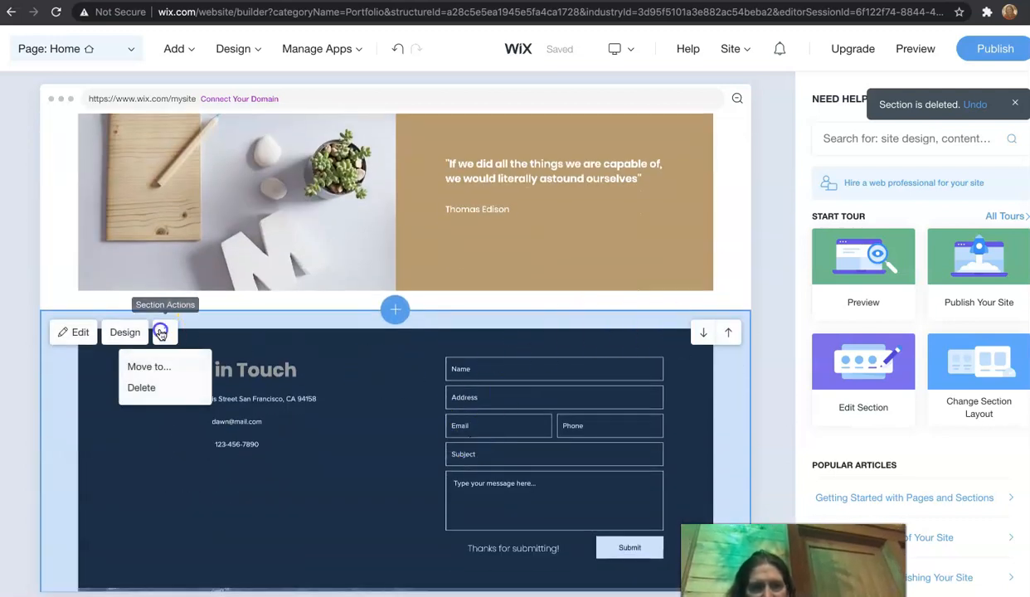
pyautogui.click(141, 387)
pyautogui.click(527, 399)
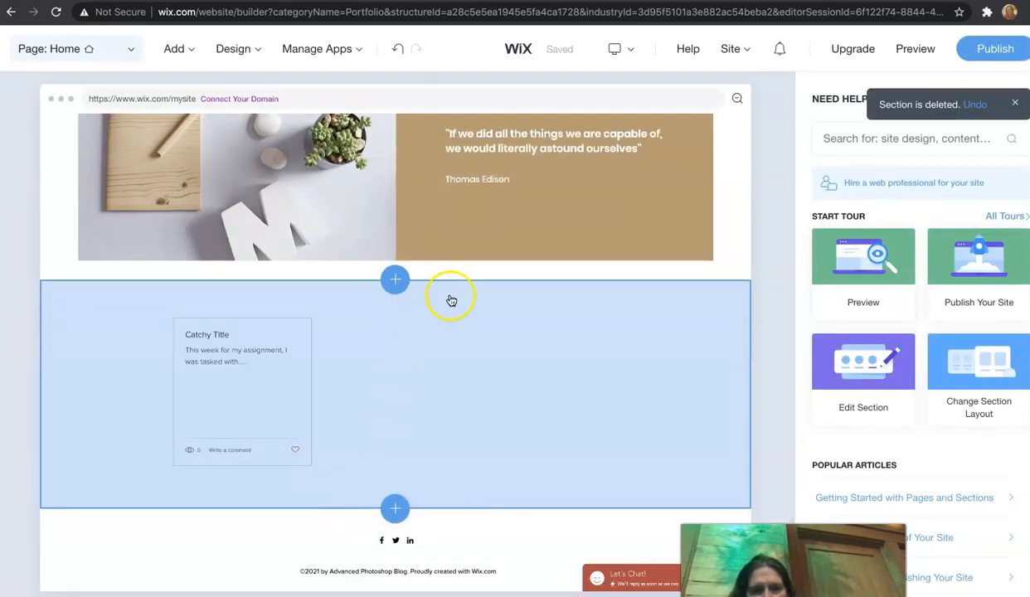
# Step: Delete the blog feed section from the homepage
pyautogui.click(303, 378)
pyautogui.click(394, 442)
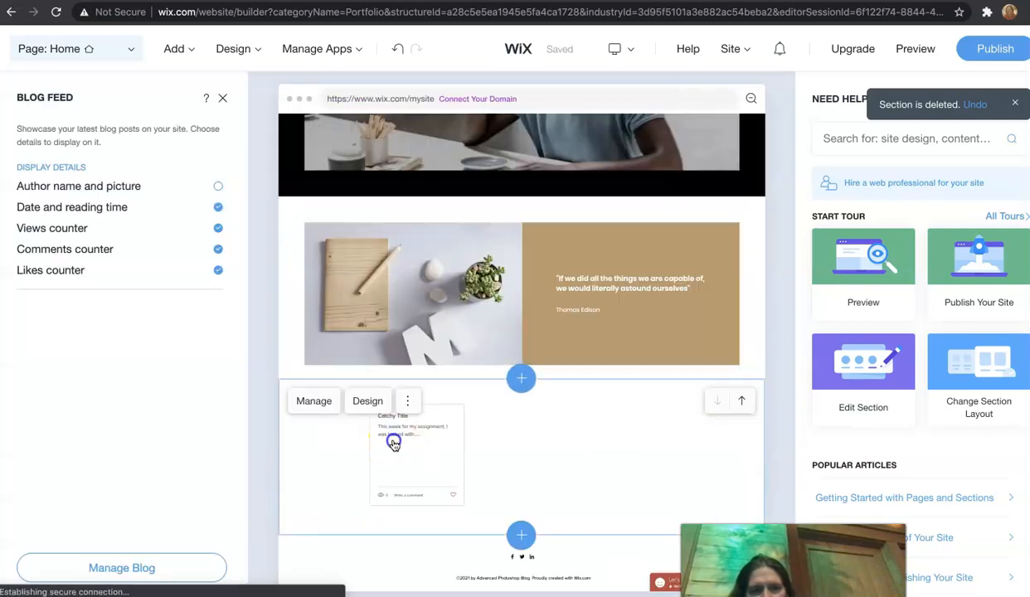
pyautogui.click(405, 401)
pyautogui.click(388, 508)
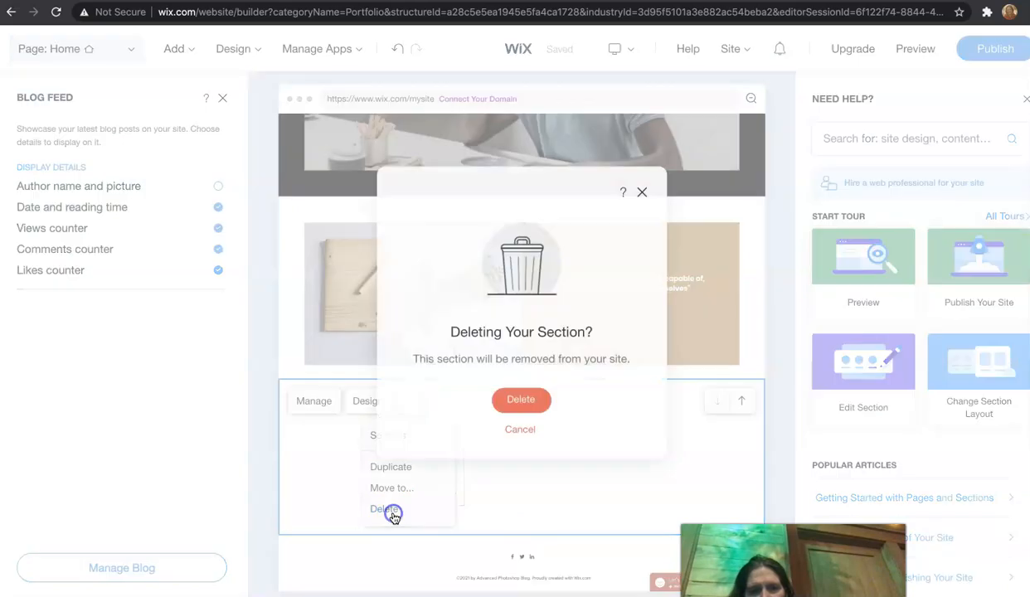
pyautogui.click(528, 401)
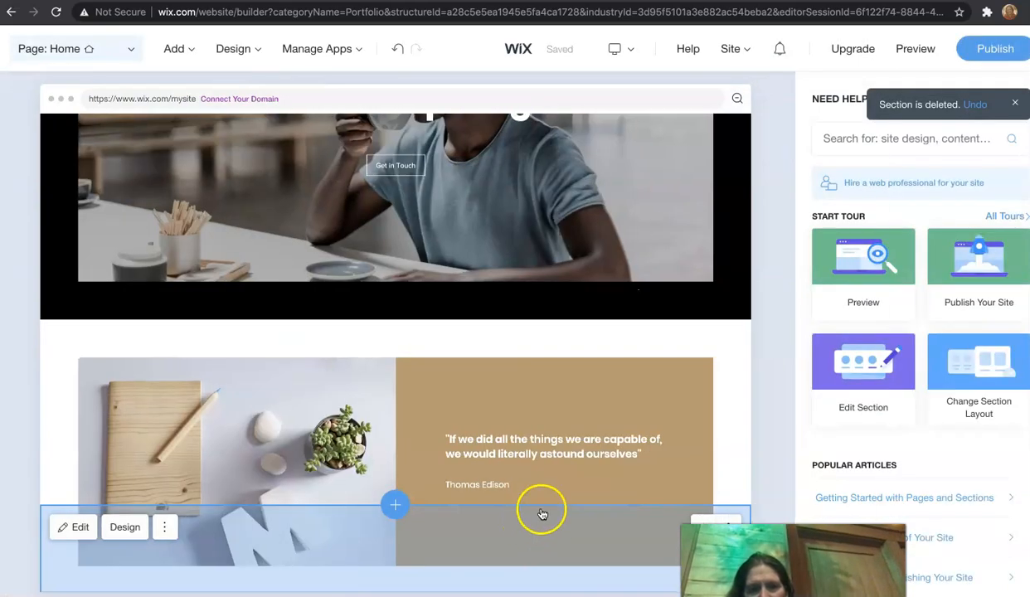
# Step: Inspect the homepage's welcome section settings and its section options
pyautogui.scroll(-2, 566, 442)
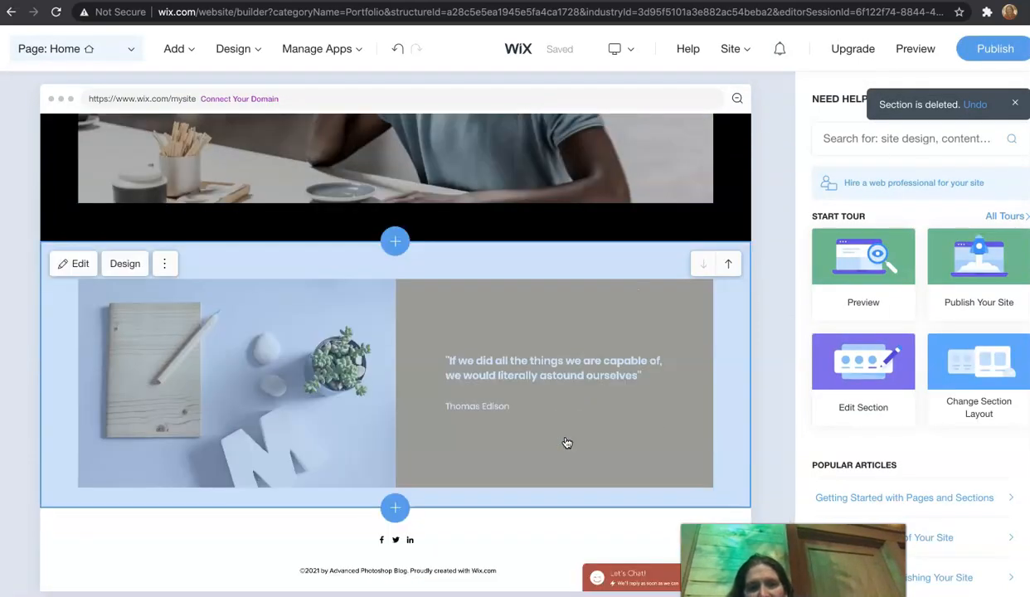
pyautogui.scroll(3, 566, 442)
pyautogui.scroll(2, 566, 443)
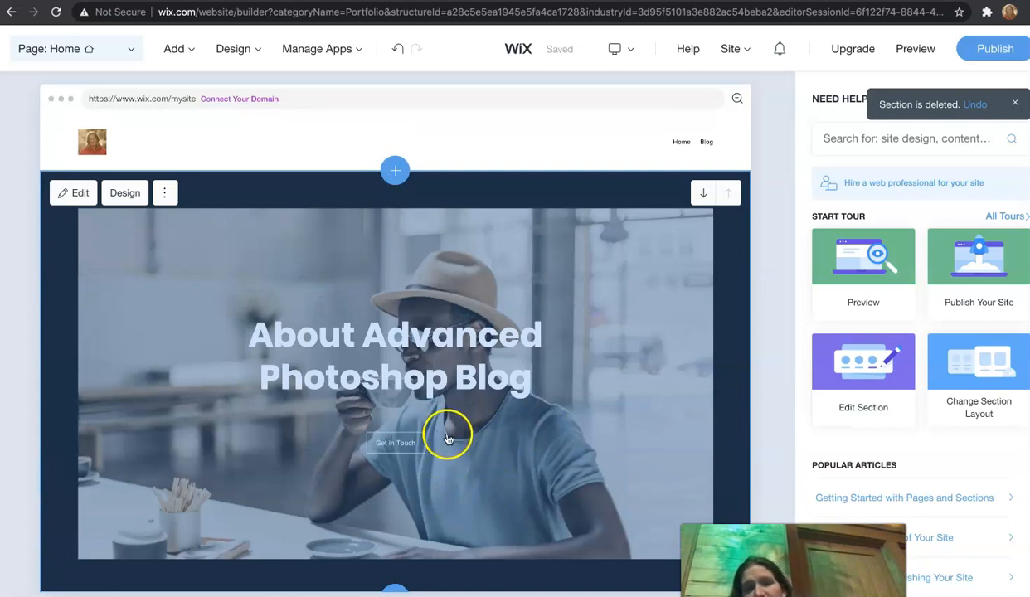
pyautogui.click(489, 435)
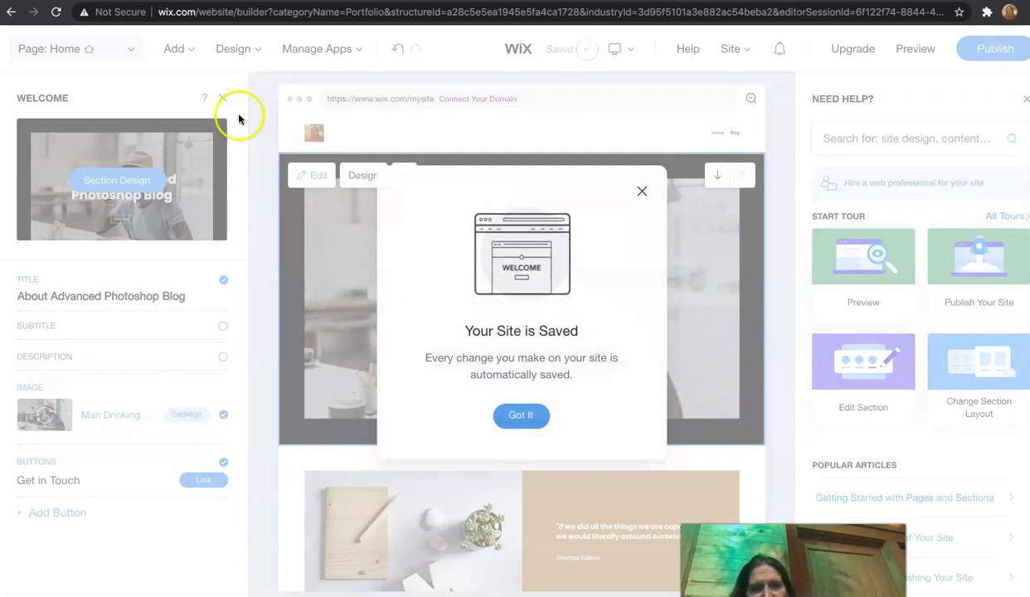
pyautogui.click(640, 191)
pyautogui.click(403, 175)
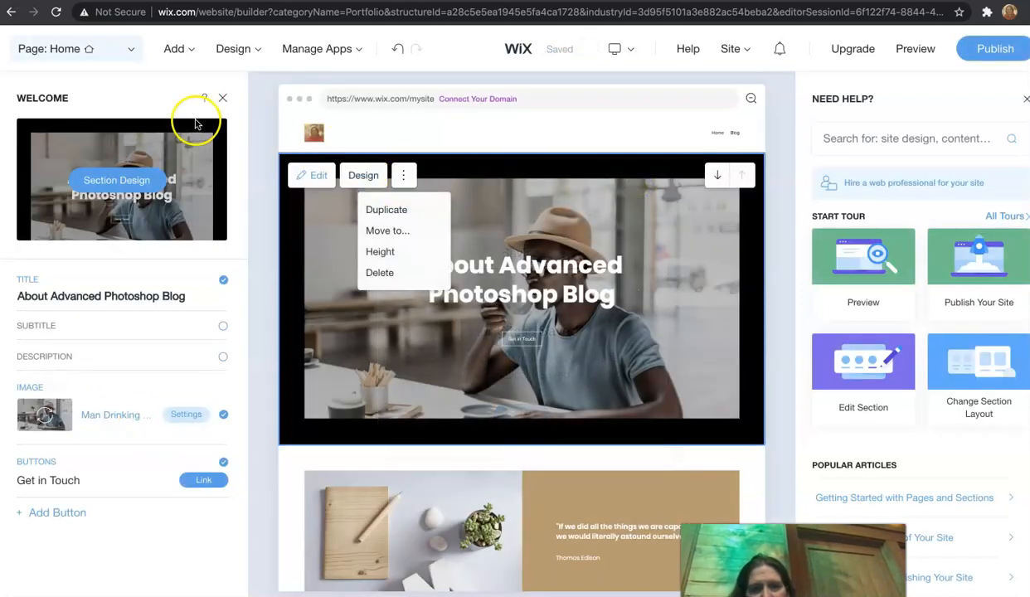
pyautogui.click(227, 100)
pyautogui.click(222, 100)
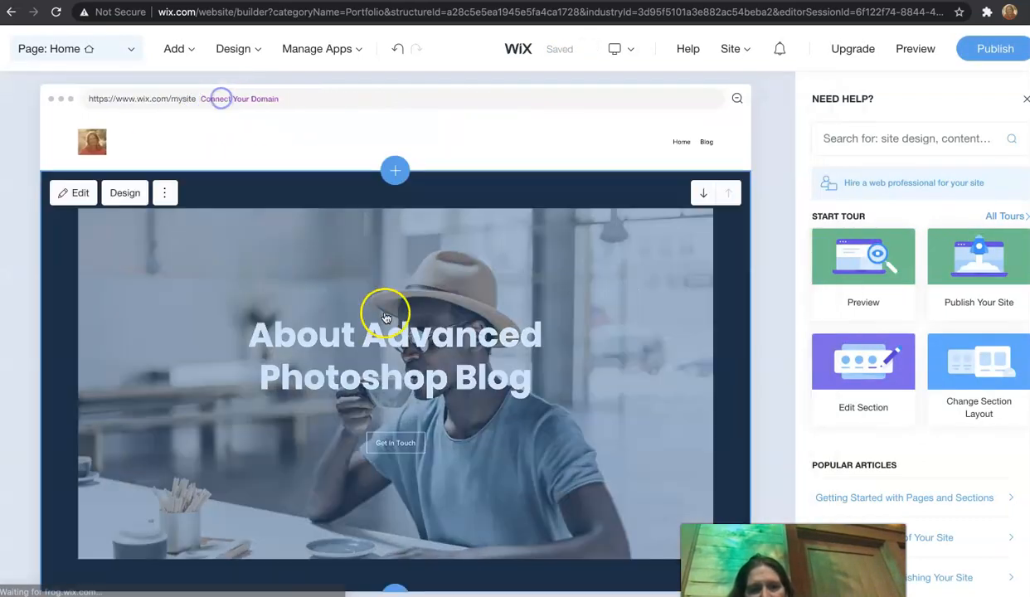
# Step: Change the quote section's text box background to the red site colour
pyautogui.scroll(-3, 377, 259)
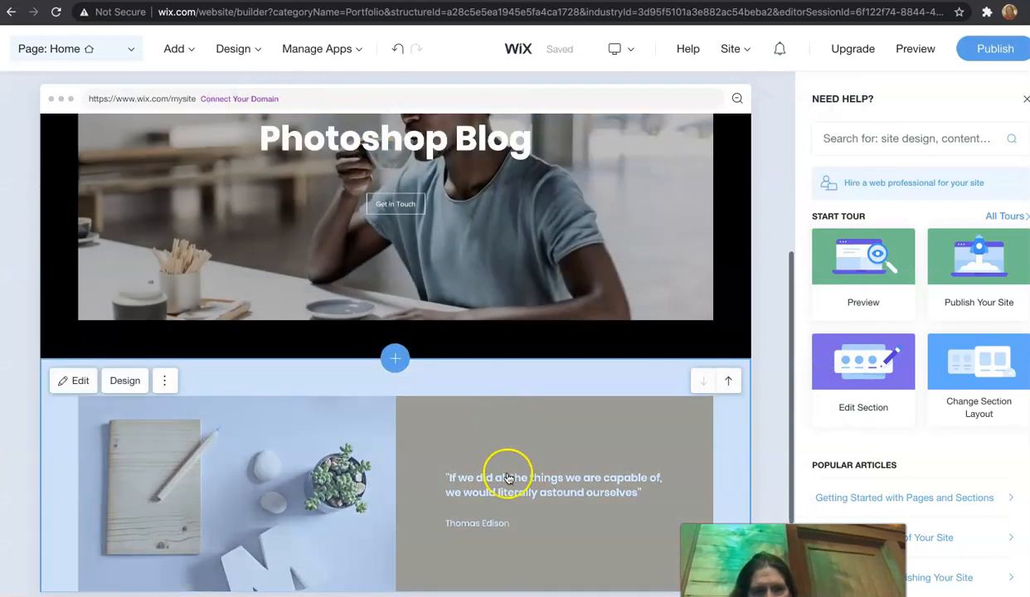
pyautogui.click(509, 469)
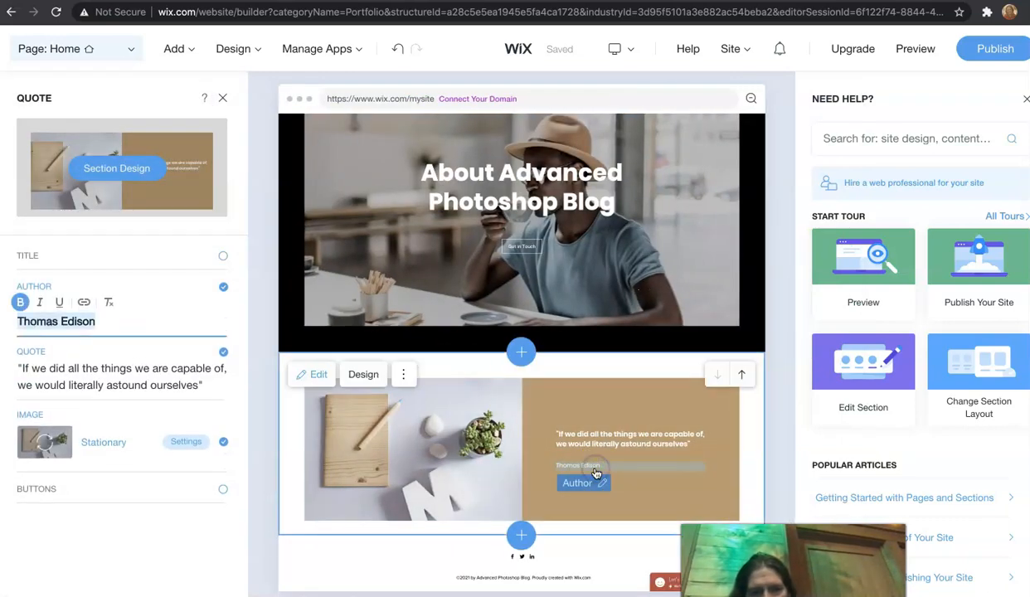
pyautogui.click(580, 440)
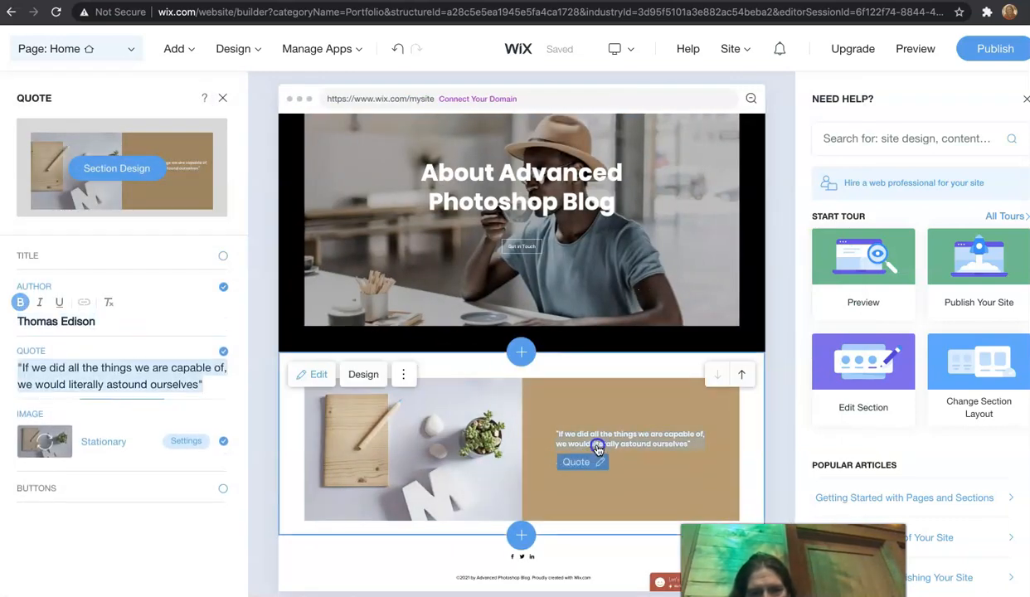
pyautogui.click(324, 376)
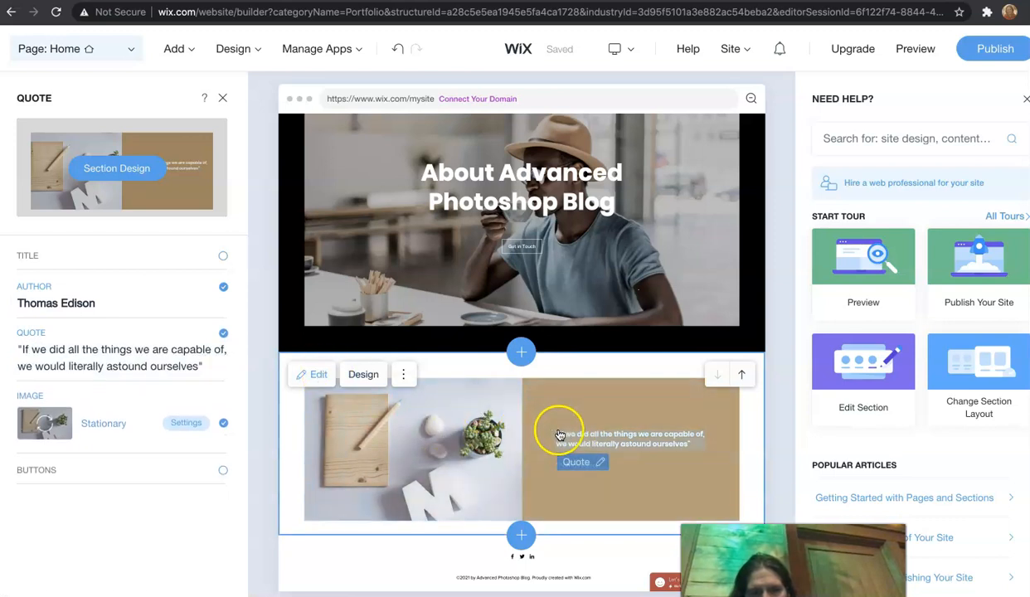
pyautogui.click(552, 400)
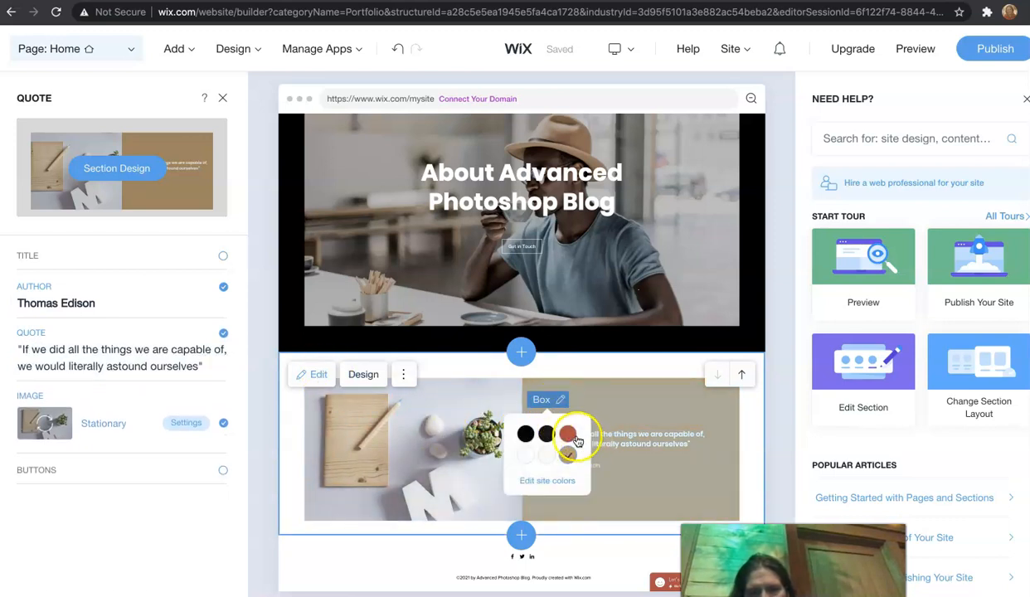
pyautogui.click(540, 456)
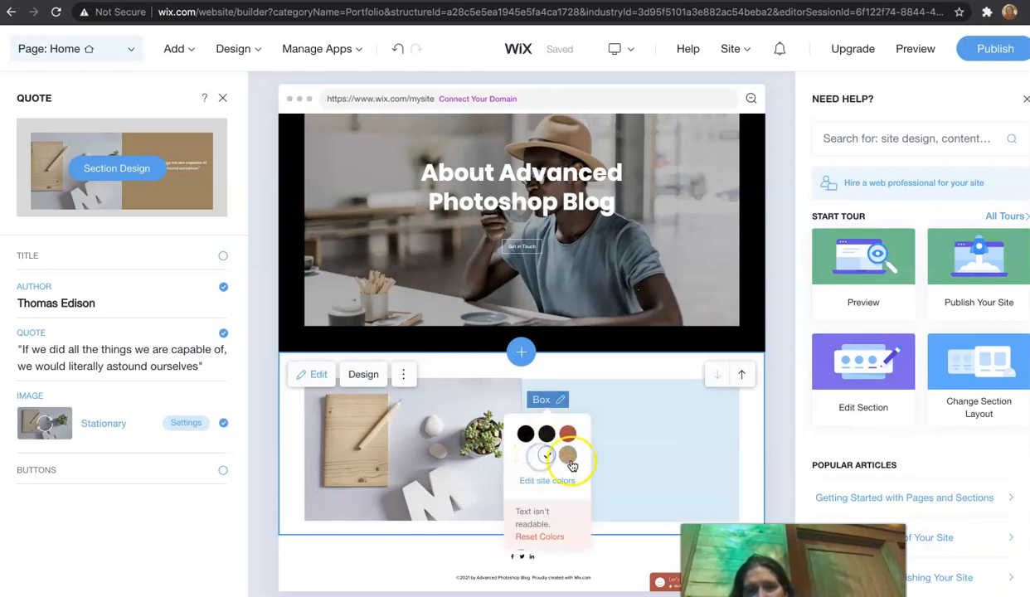
pyautogui.click(569, 435)
pyautogui.click(665, 458)
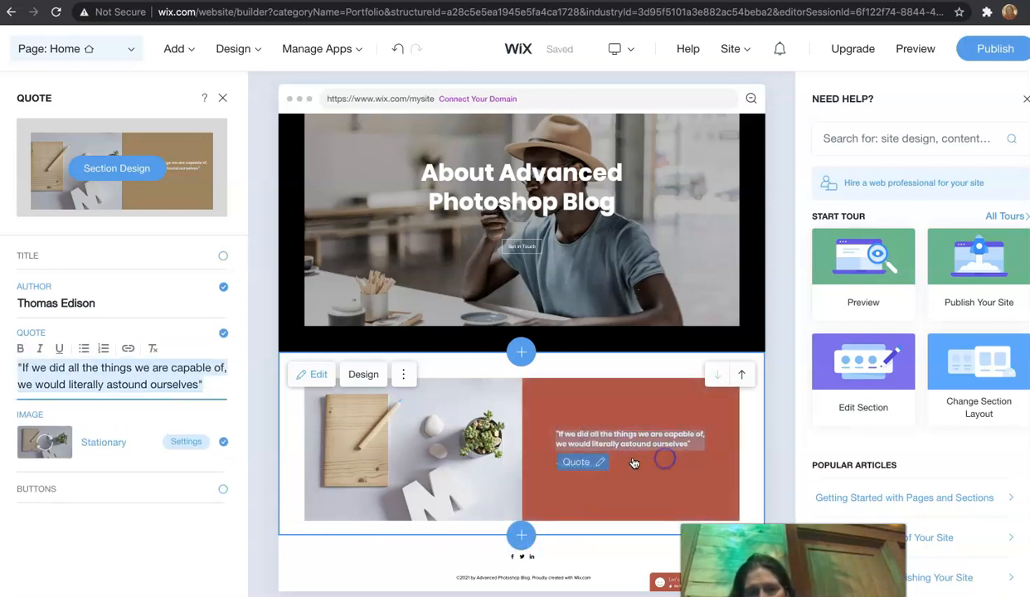
pyautogui.click(601, 464)
pyautogui.click(583, 334)
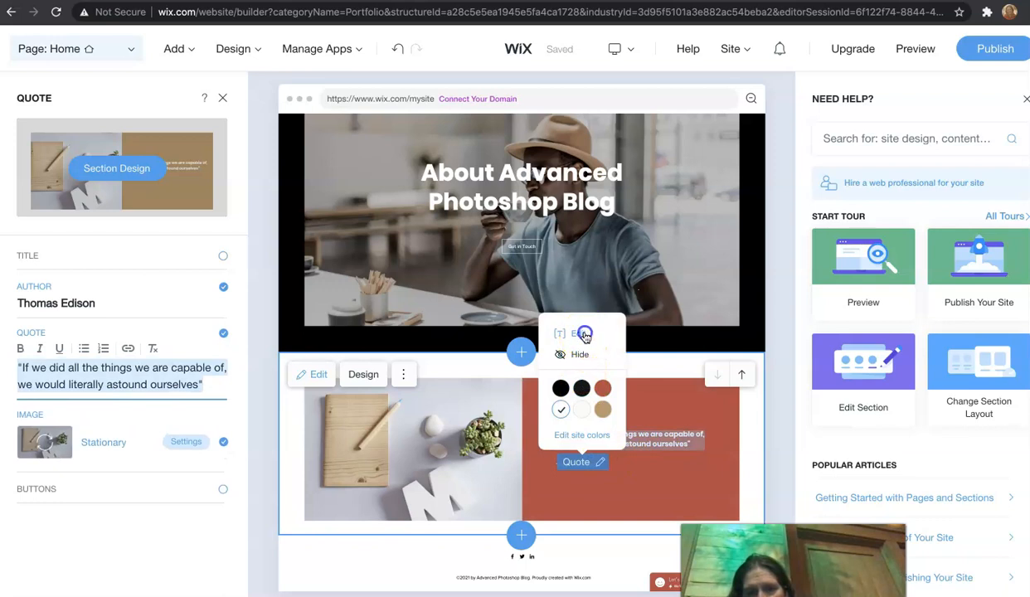
pyautogui.click(645, 437)
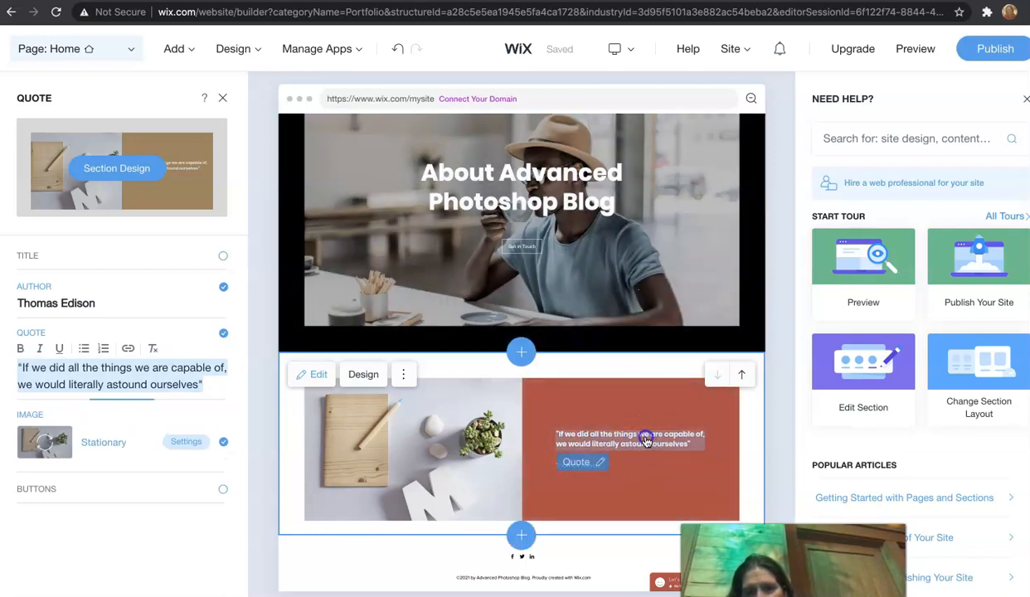
pyautogui.click(586, 469)
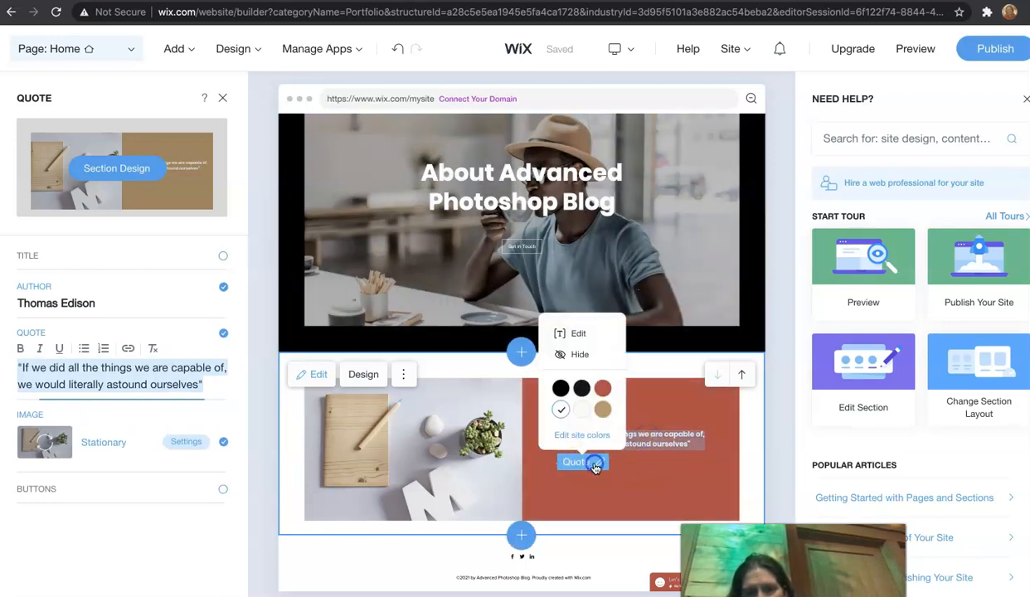
pyautogui.click(626, 472)
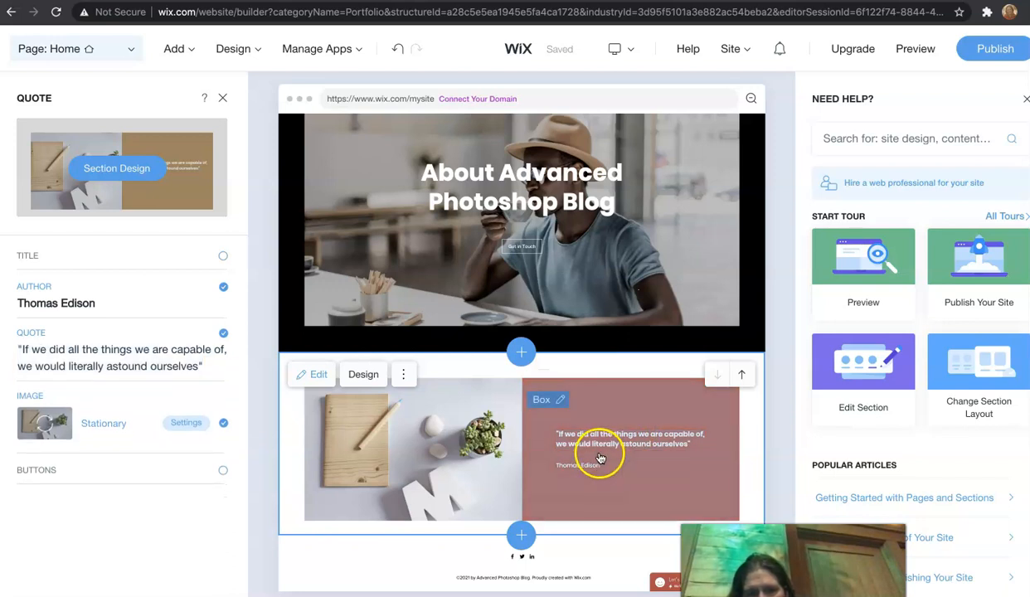
pyautogui.click(581, 463)
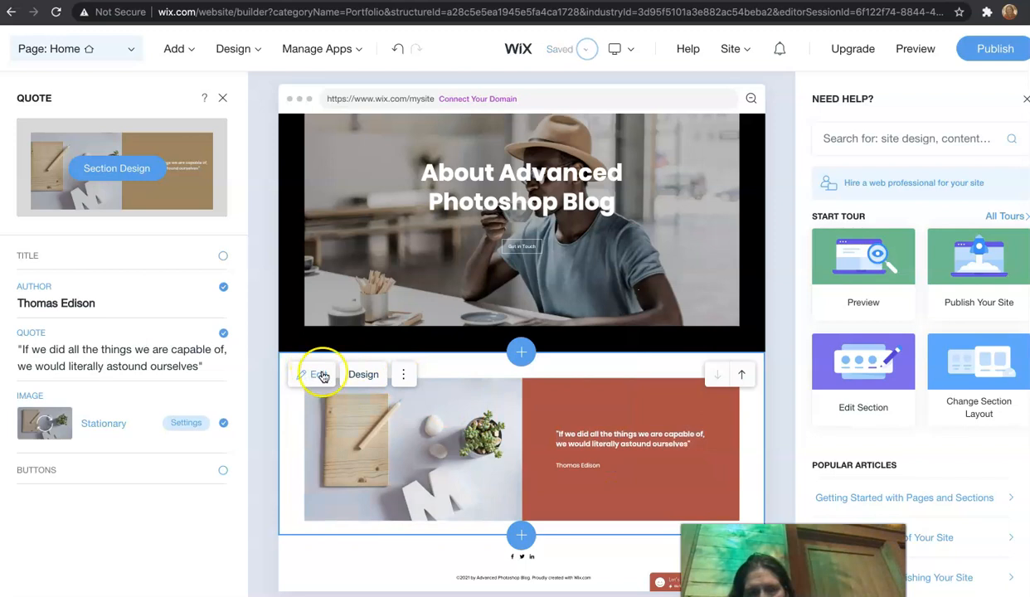
pyautogui.click(403, 374)
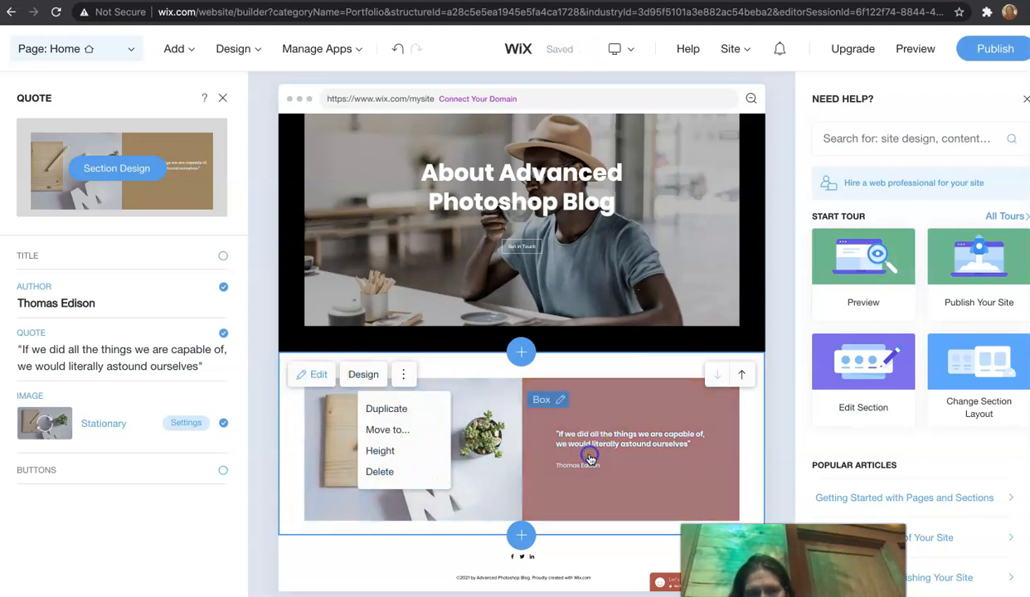
pyautogui.click(559, 403)
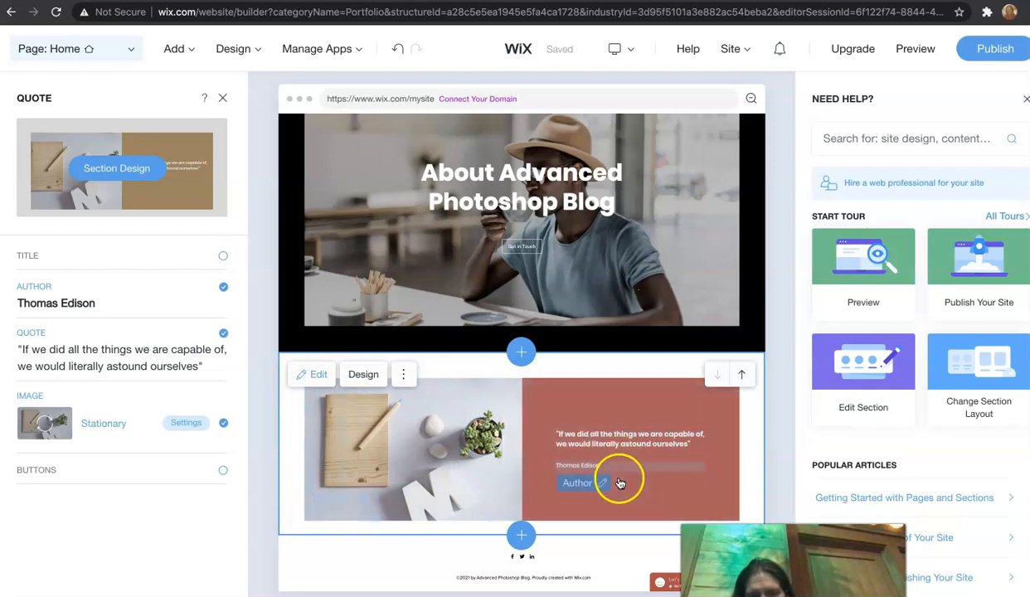
pyautogui.click(602, 484)
pyautogui.click(603, 481)
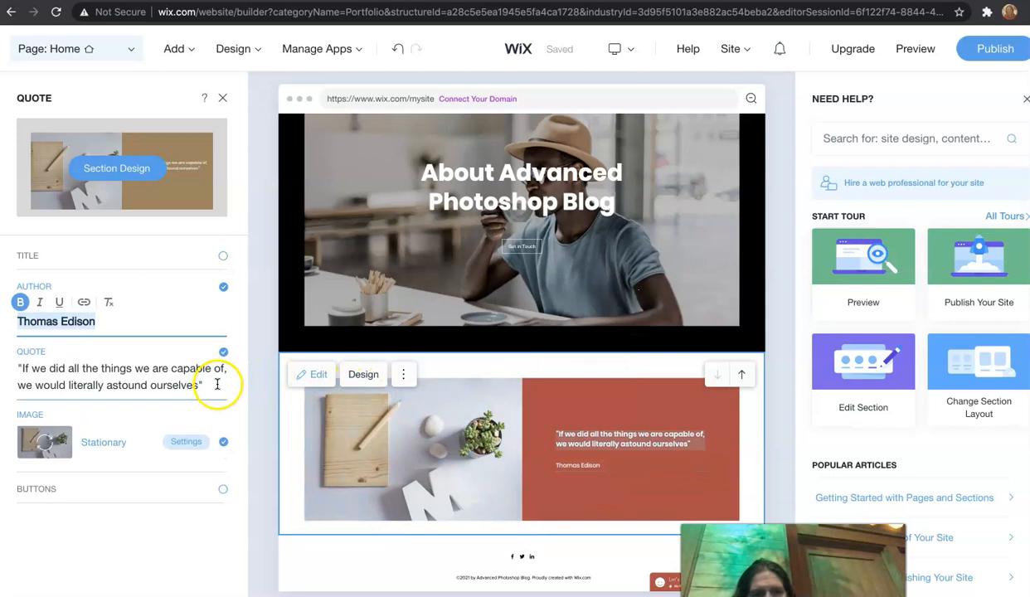
# Step: Replace the quote with "Welcome to my Advanced Photoshop Course Management Website!" and set the author to the site owner's full name
pyautogui.click(103, 370)
pyautogui.click(95, 374)
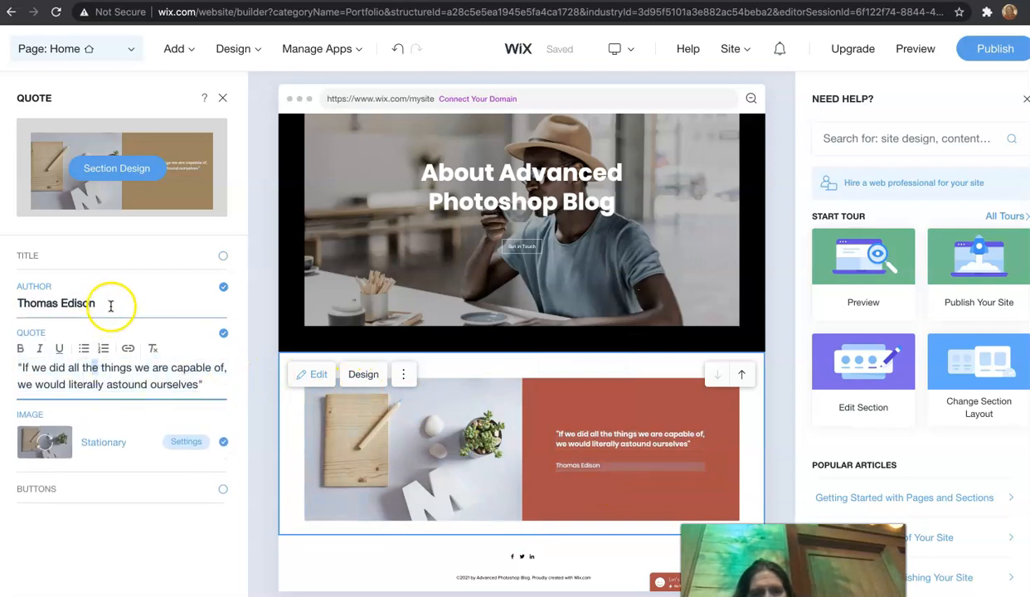
pyautogui.moveTo(206, 381); pyautogui.dragTo(28, 376)
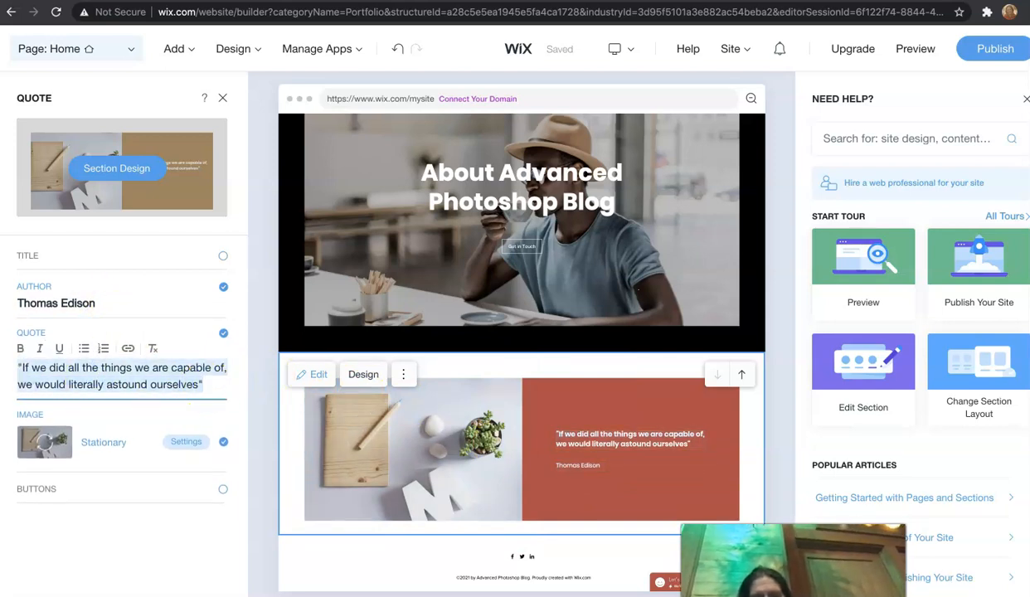
pyautogui.press('BackSpace')
pyautogui.write('Weldome to my Advanced Photoshop')
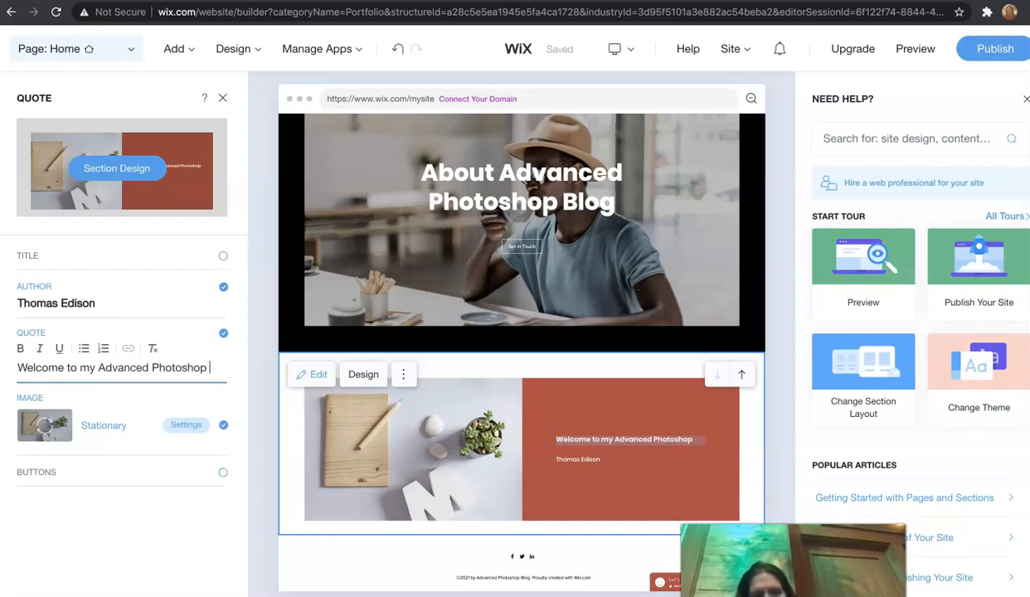
pyautogui.write('urse Management Website!')
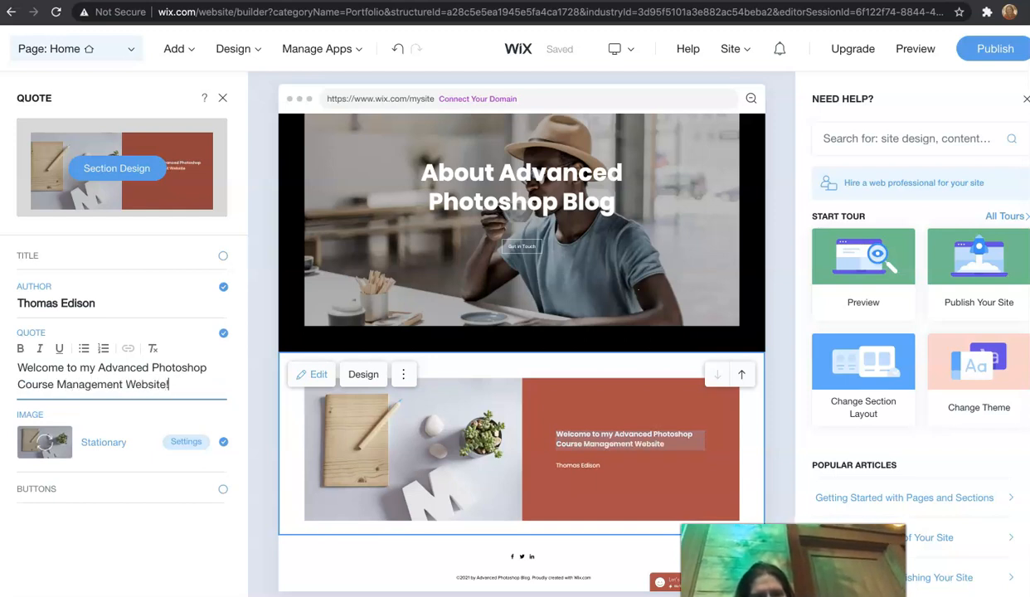
pyautogui.click(47, 308)
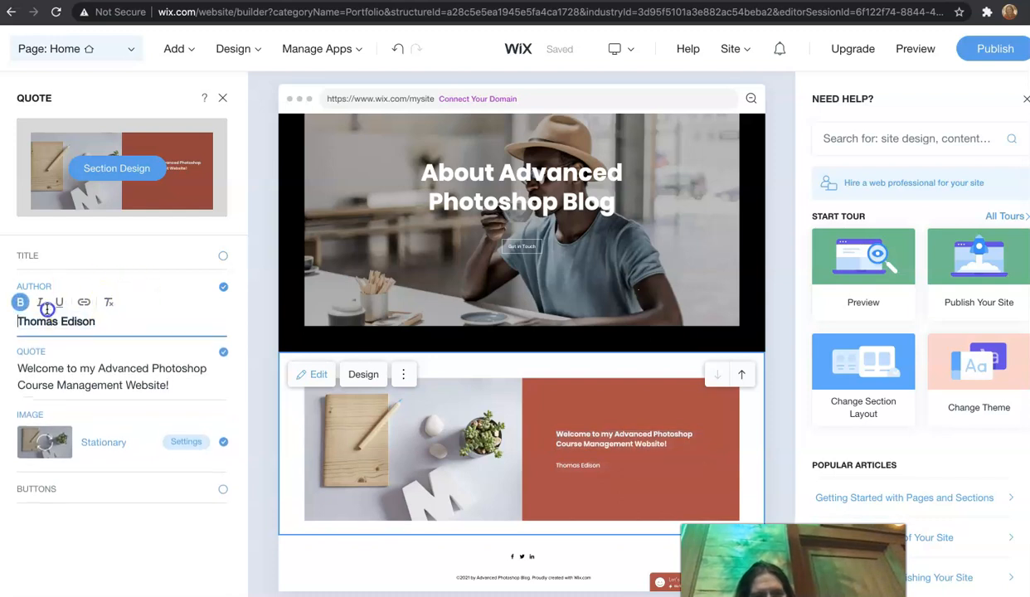
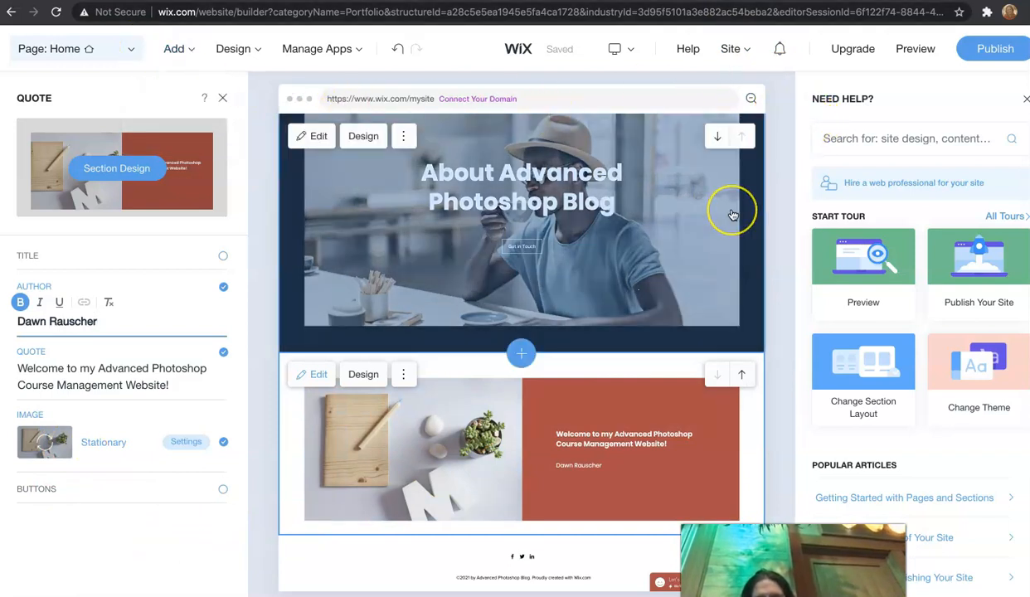
# Step: Switch to the Post page and review the blog's published posts in the dashboard
pyautogui.scroll(2, 731, 208)
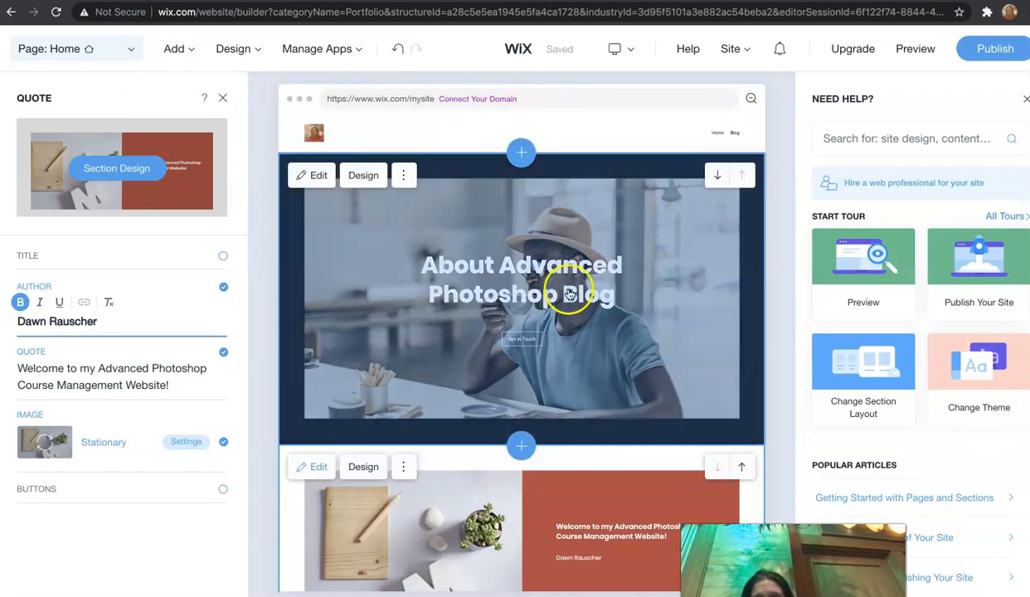
pyautogui.scroll(-1, 670, 335)
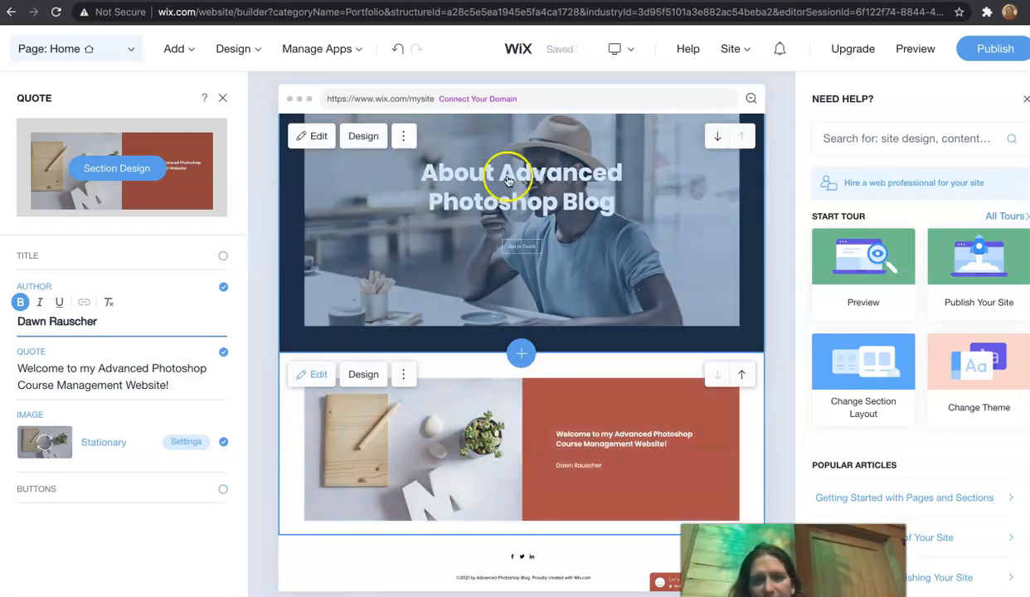
pyautogui.scroll(1, 505, 174)
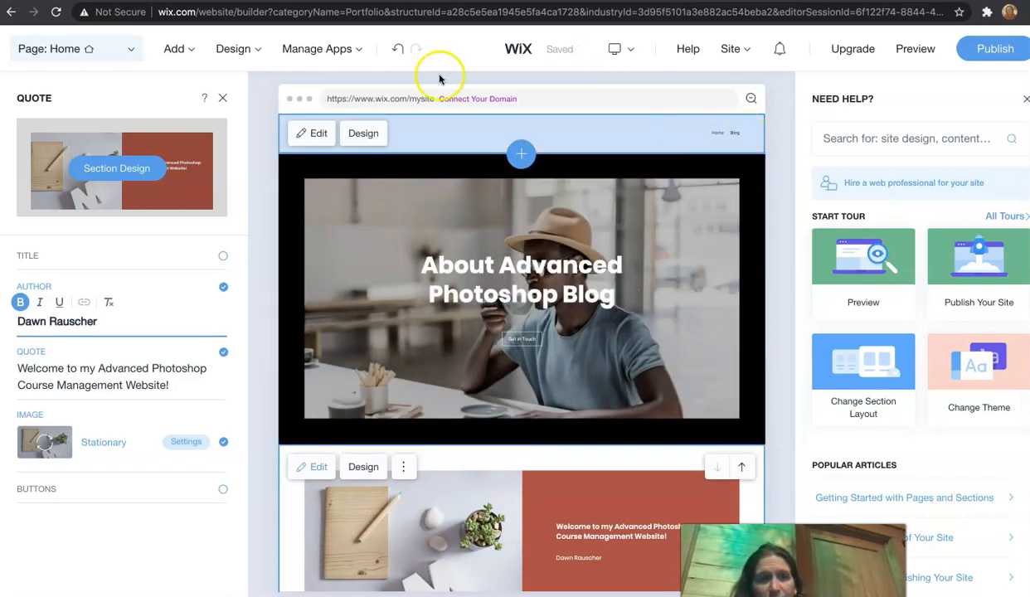
pyautogui.click(120, 48)
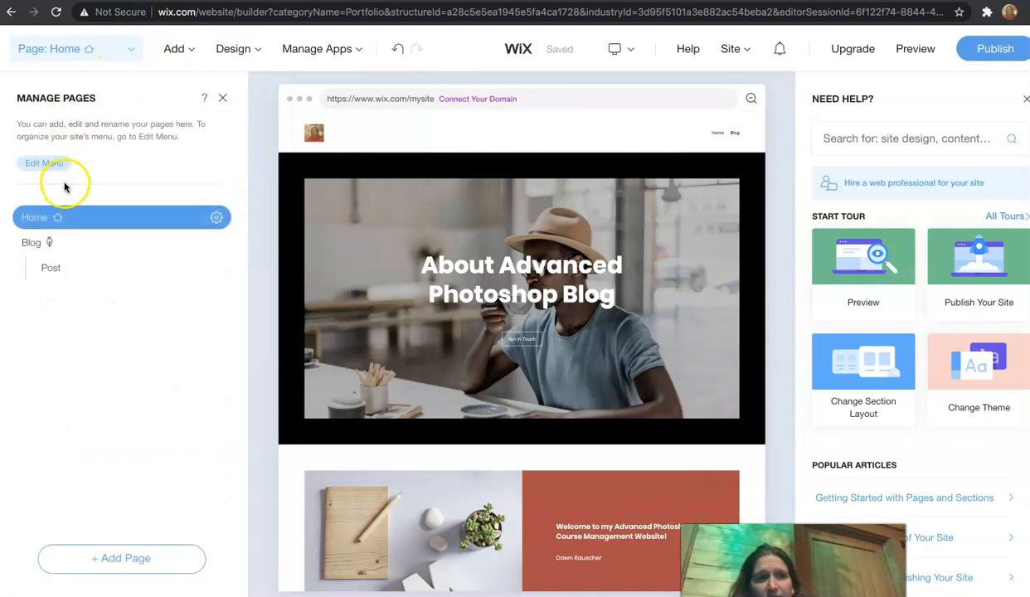
pyautogui.click(47, 270)
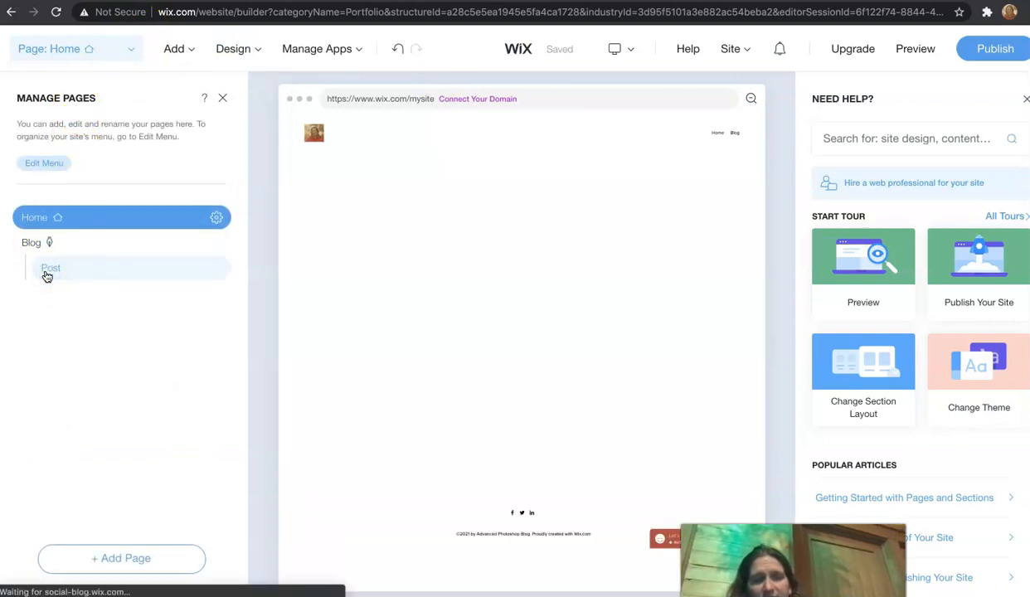
pyautogui.click(322, 384)
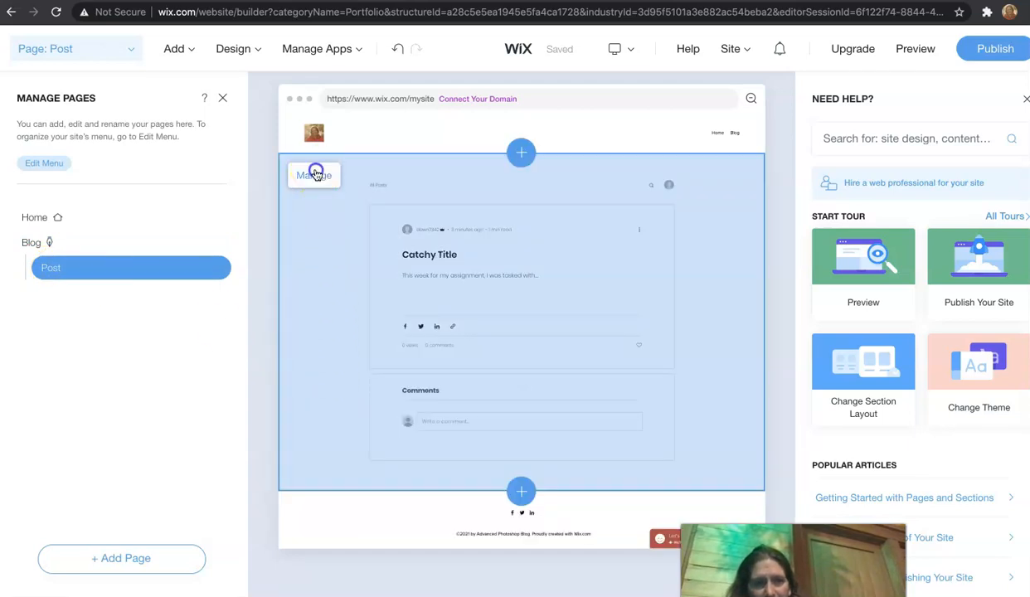
pyautogui.click(315, 173)
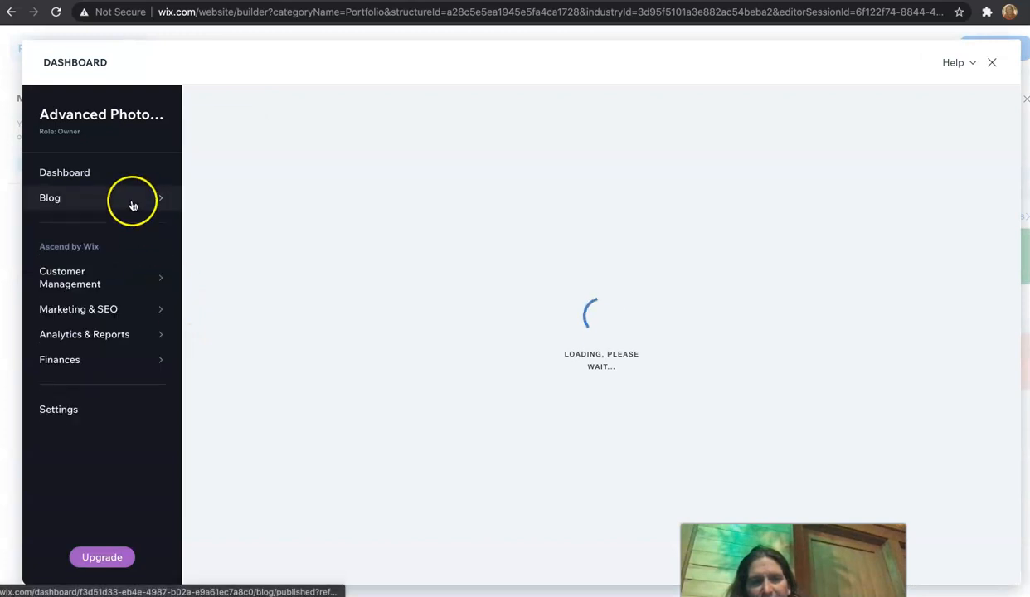
pyautogui.moveTo(142, 247)
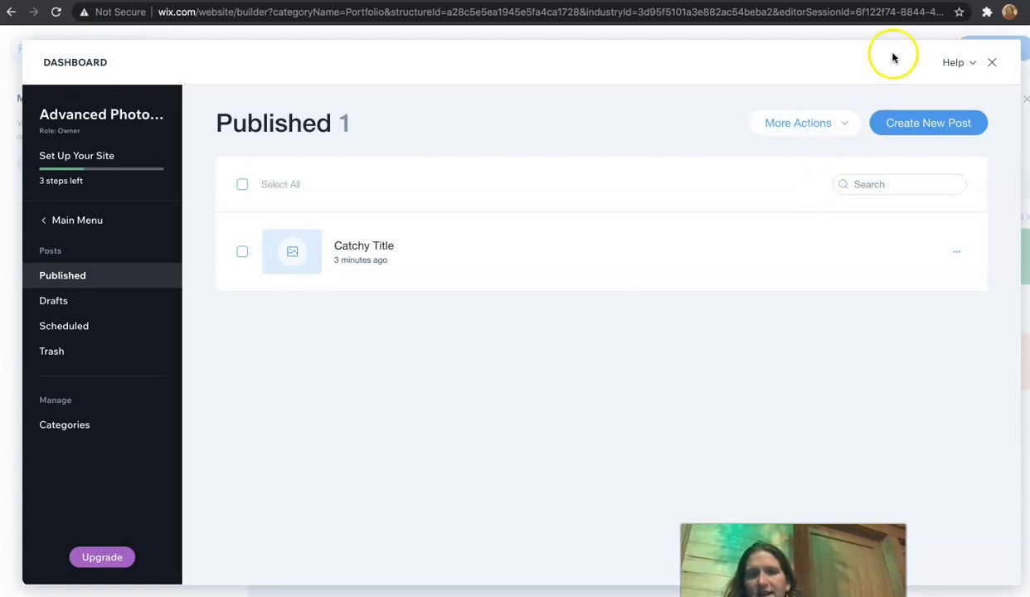
pyautogui.click(995, 65)
pyautogui.click(695, 325)
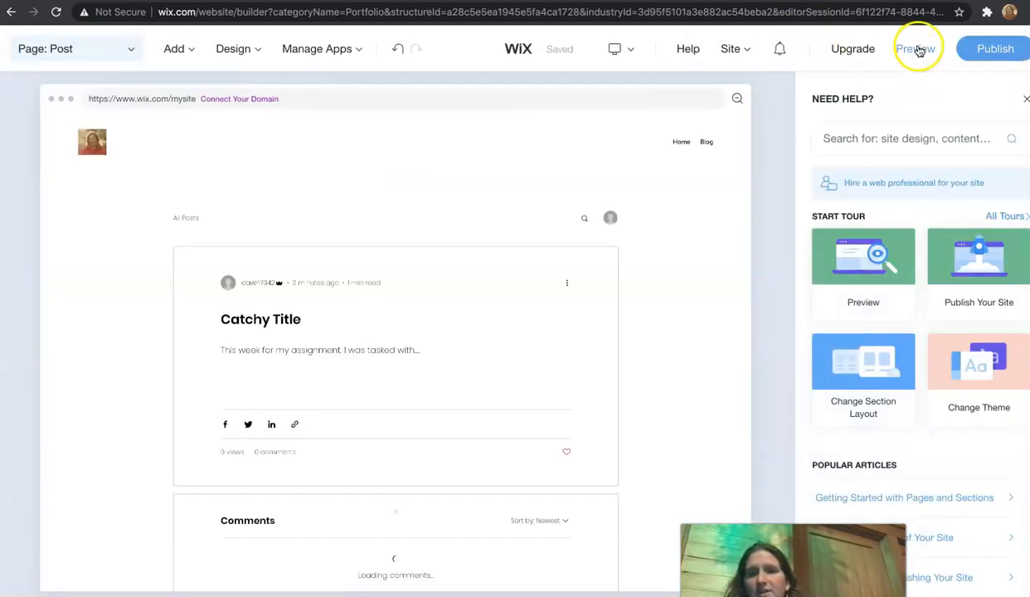
# Step: Publish the site on the free Wix.com domain with the site name "advancedphoto"
pyautogui.click(989, 51)
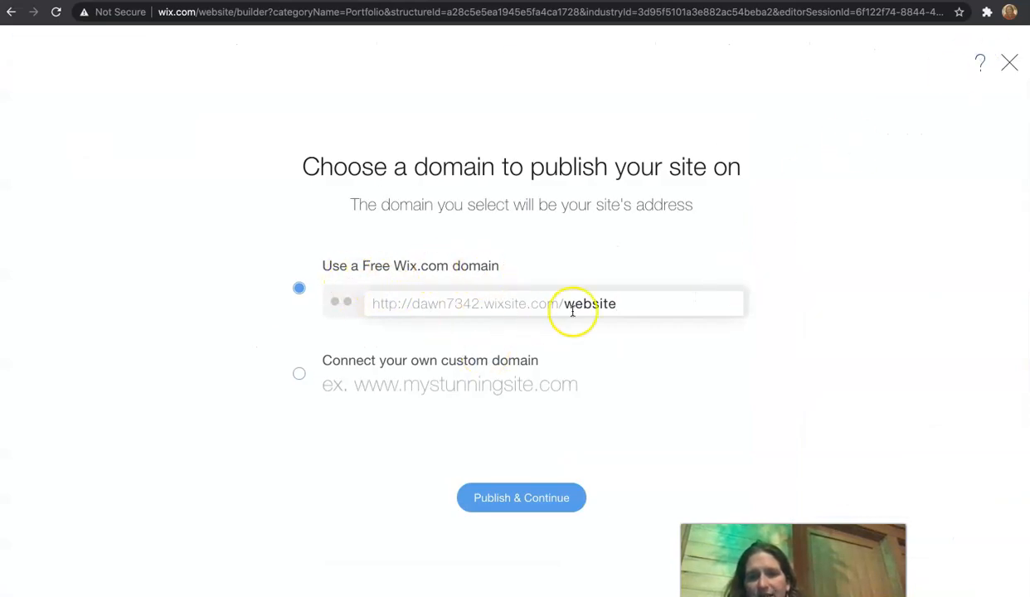
pyautogui.moveTo(619, 306); pyautogui.dragTo(562, 304)
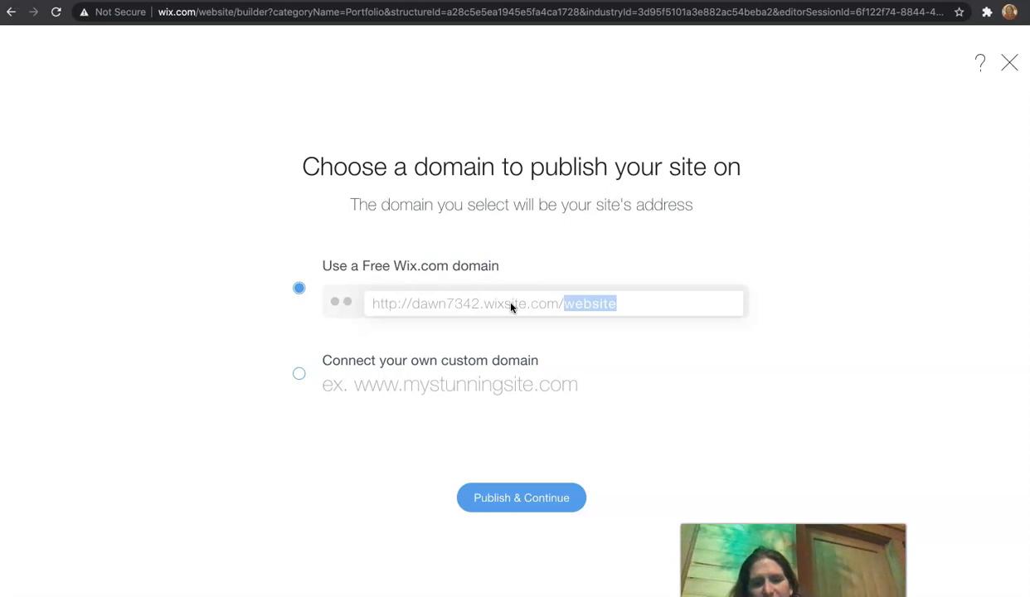
pyautogui.write('ad')
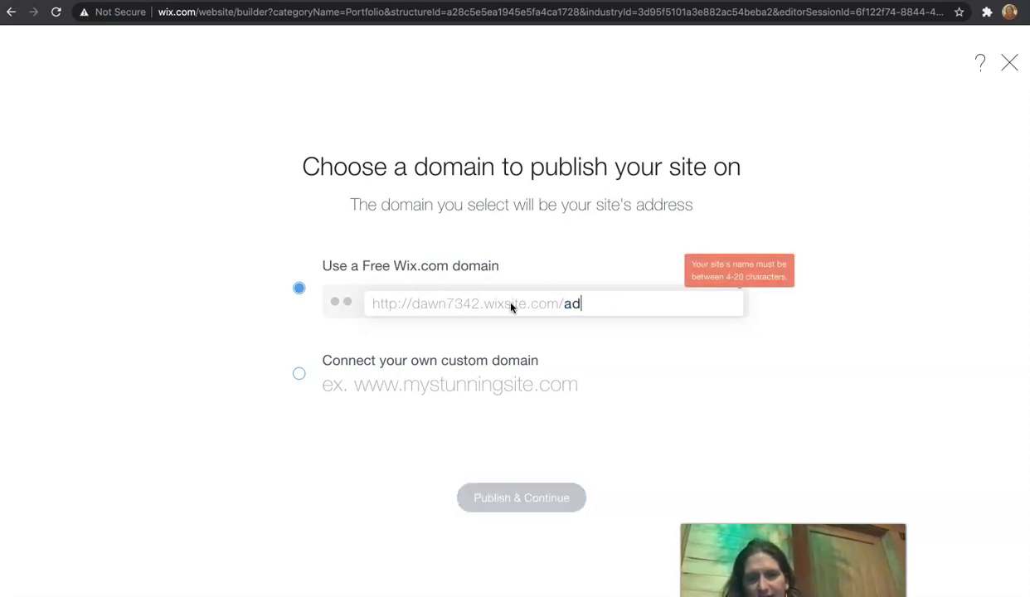
pyautogui.write('vancedphotos')
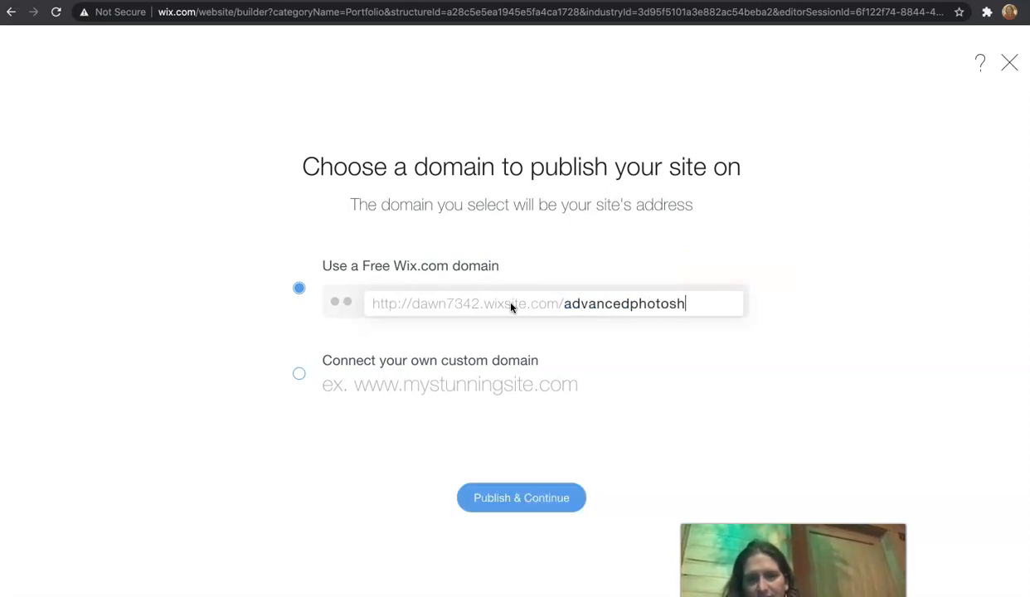
pyautogui.press('BackSpace')
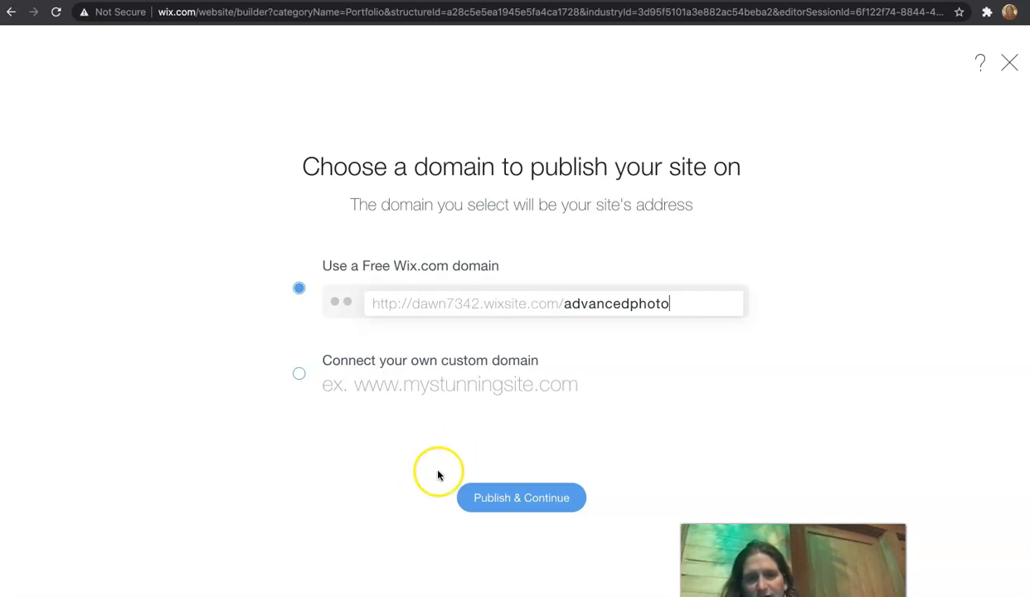
pyautogui.click(532, 495)
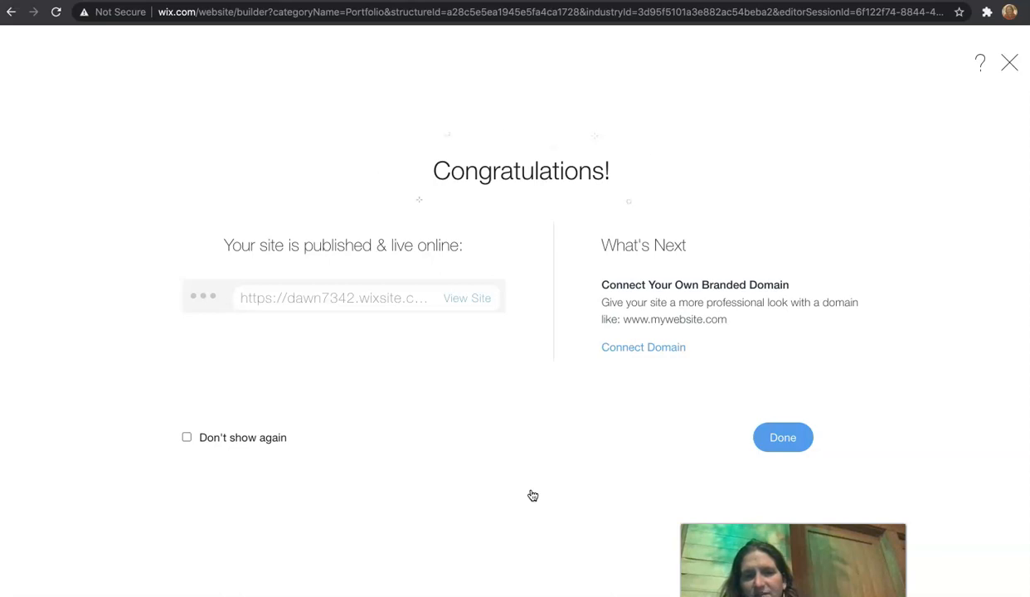
# Step: Open the published live site and copy its web address
pyautogui.click(467, 297)
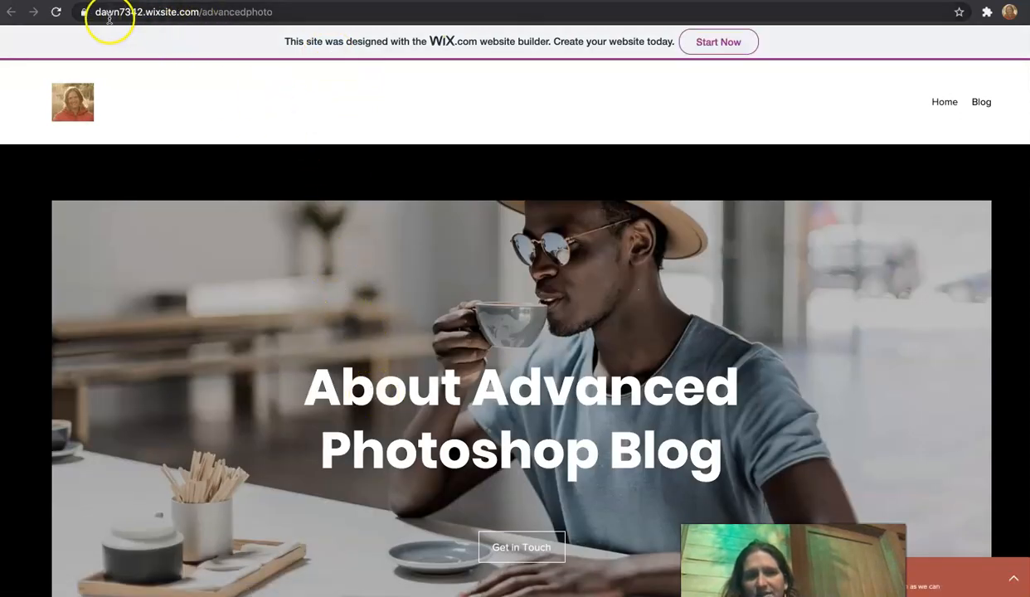
pyautogui.click(98, 13)
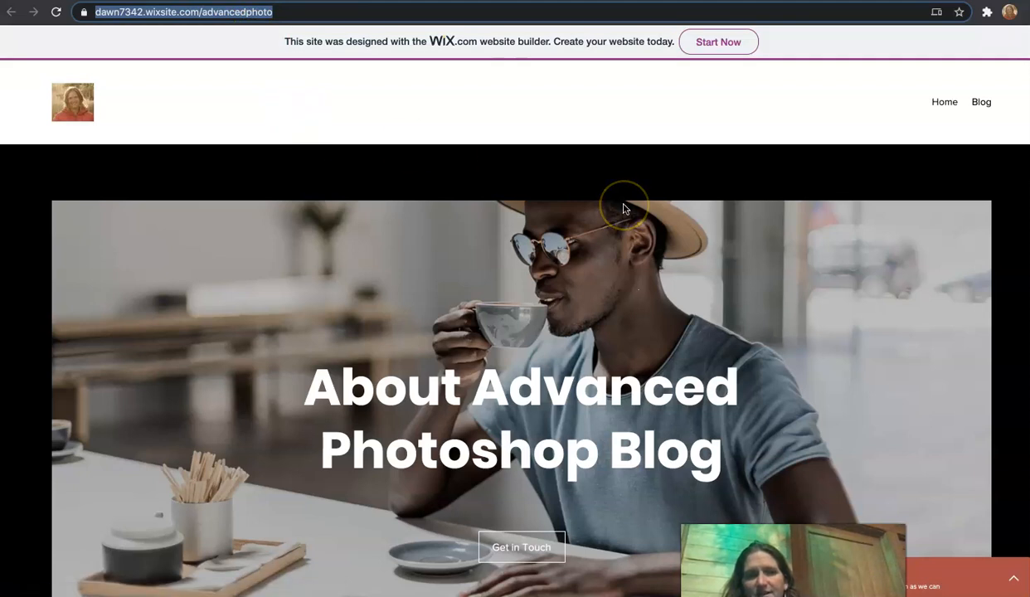
pyautogui.rightClick(248, 13)
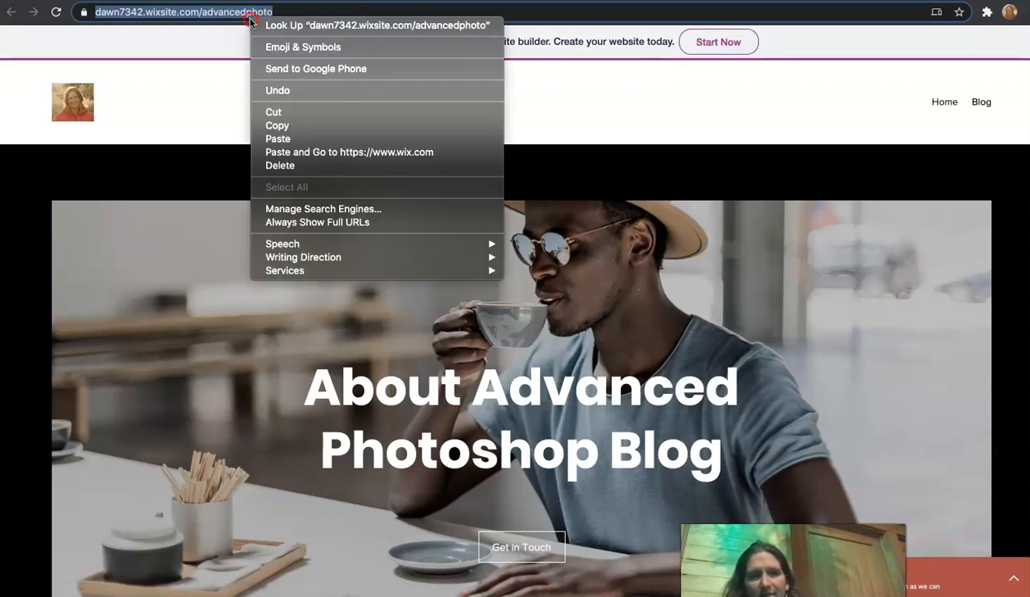
pyautogui.click(287, 125)
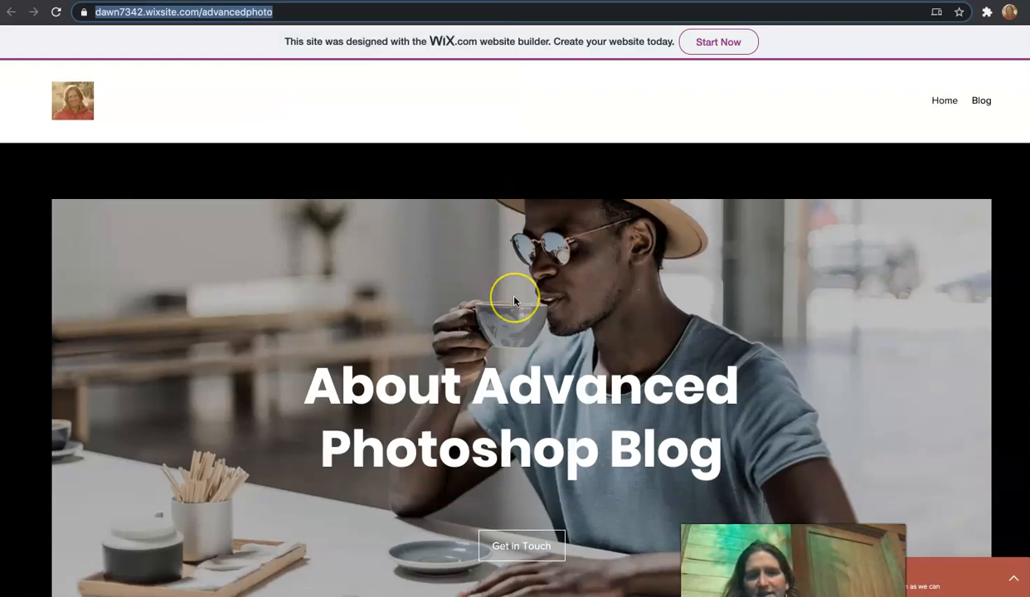
# Step: Browse the live site's homepage content and its Blog and Home pages
pyautogui.scroll(-5, 515, 294)
pyautogui.scroll(-2, 514, 301)
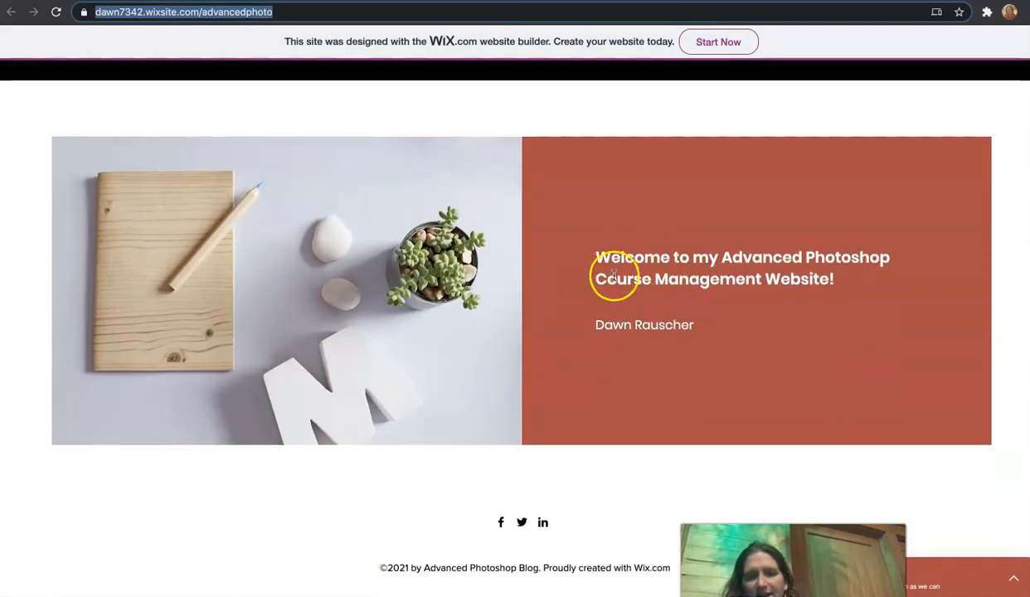
pyautogui.scroll(10, 674, 298)
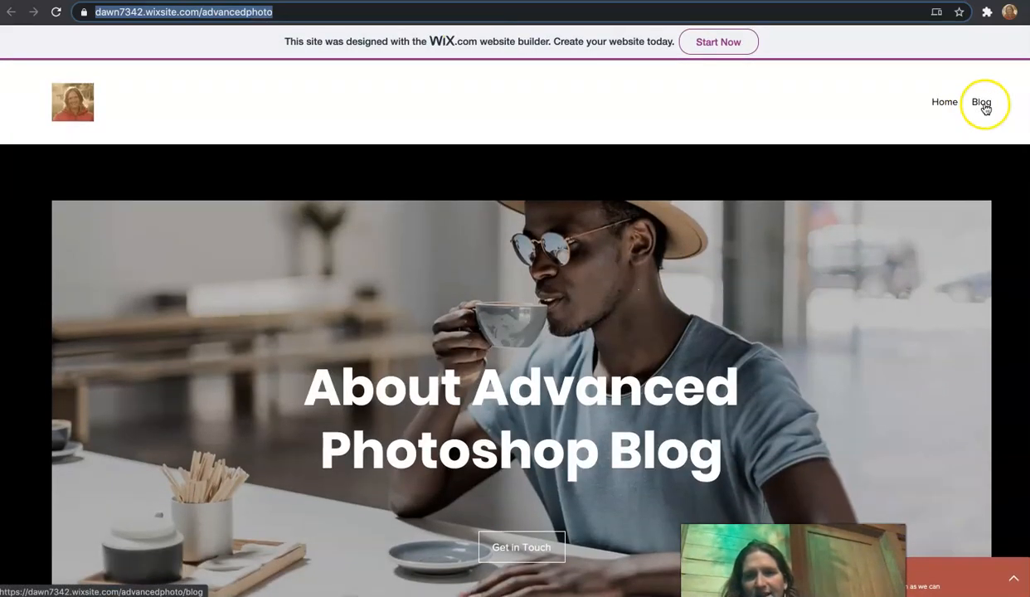
pyautogui.click(982, 104)
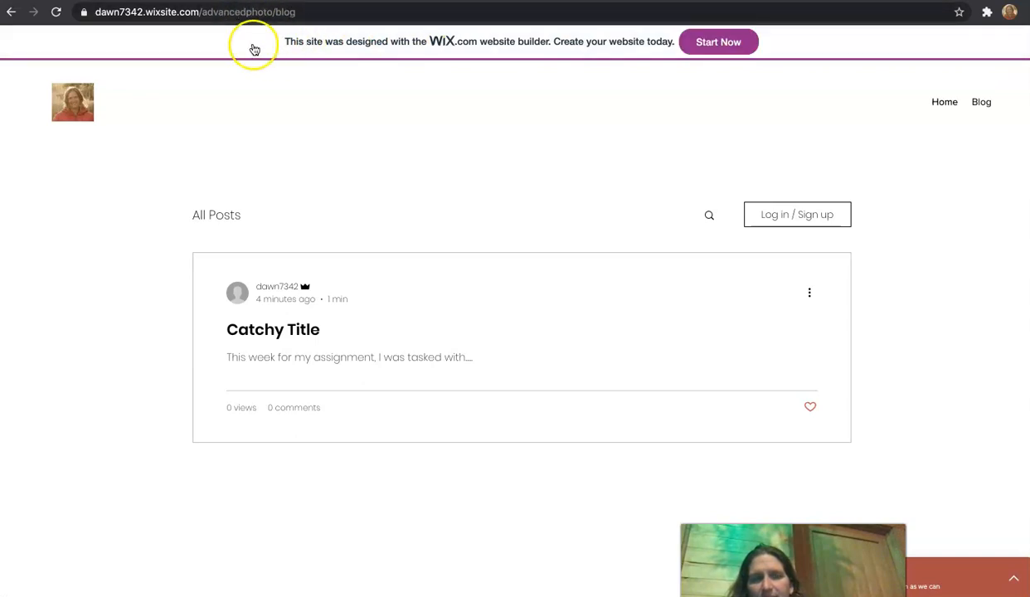
pyautogui.click(944, 102)
# Step: Copy the live homepage's web address again
pyautogui.click(202, 13)
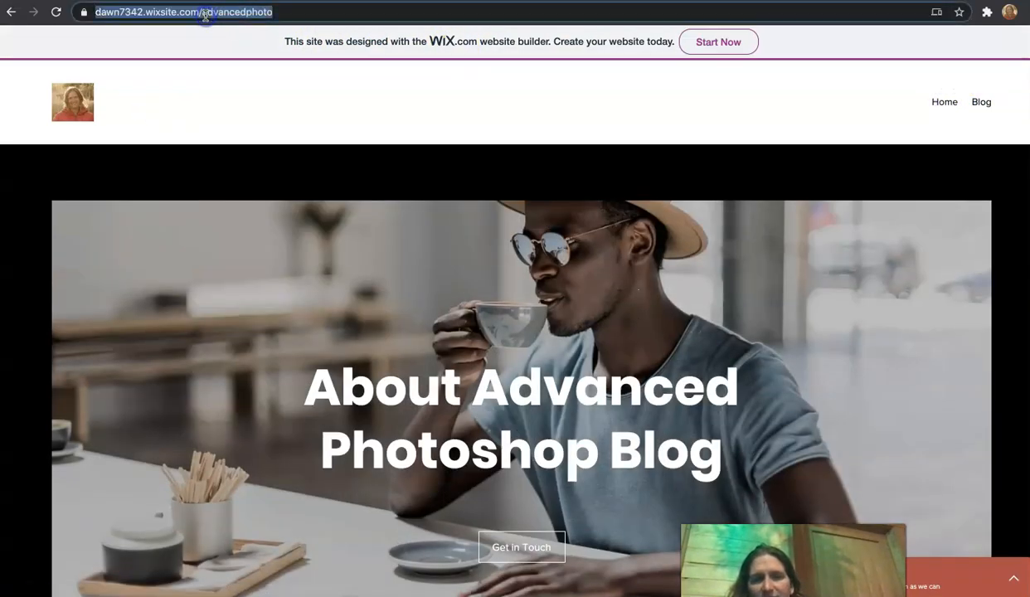
pyautogui.rightClick(204, 14)
pyautogui.click(246, 122)
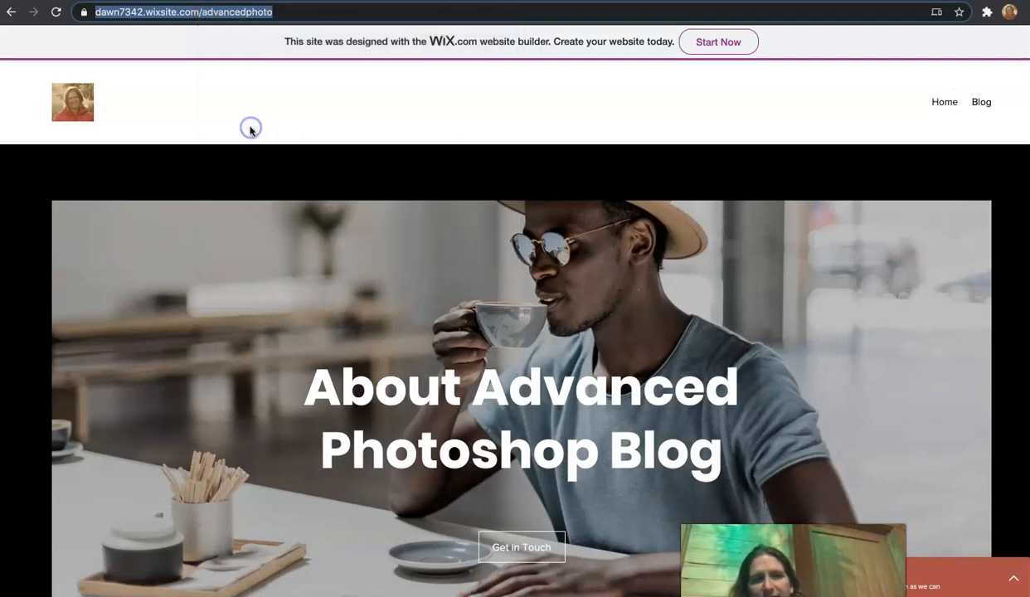